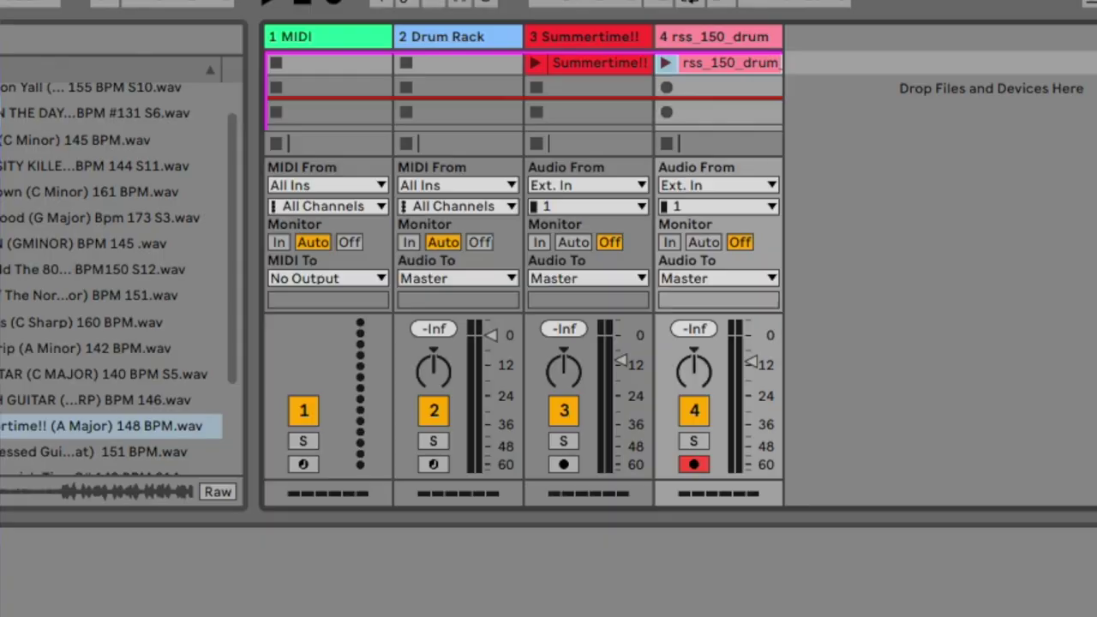
# Step: Play the Summertime!! loop together with the drum loop and raise the drum loop track's volume
pyautogui.press('space')
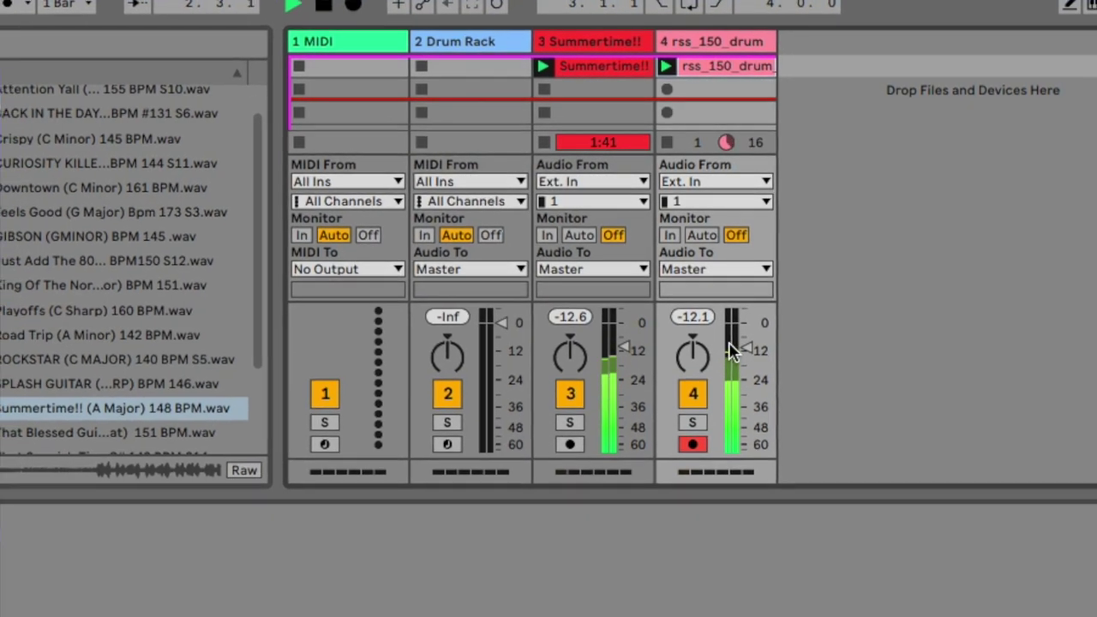
pyautogui.moveTo(740, 317); pyautogui.dragTo(749, 309)
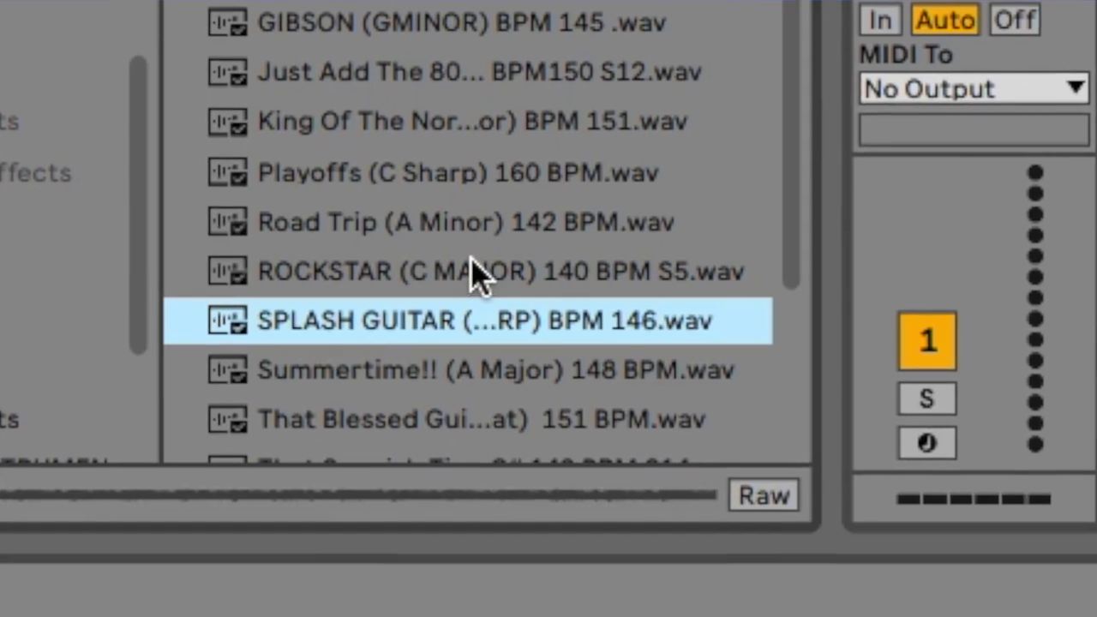
# Step: Audition the King Of The North and CURIOSITY KILLED loops on track 3 over the drums, adjusting clip gain and track volume
pyautogui.click(356, 143)
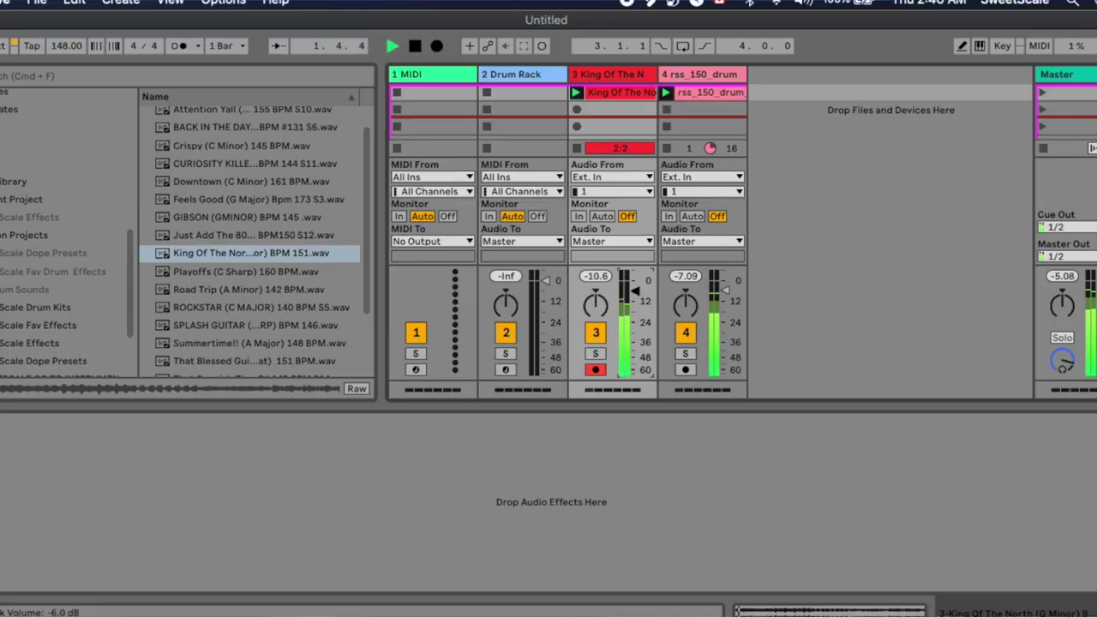
pyautogui.doubleClick(619, 92)
pyautogui.moveTo(137, 559); pyautogui.dragTo(137, 545)
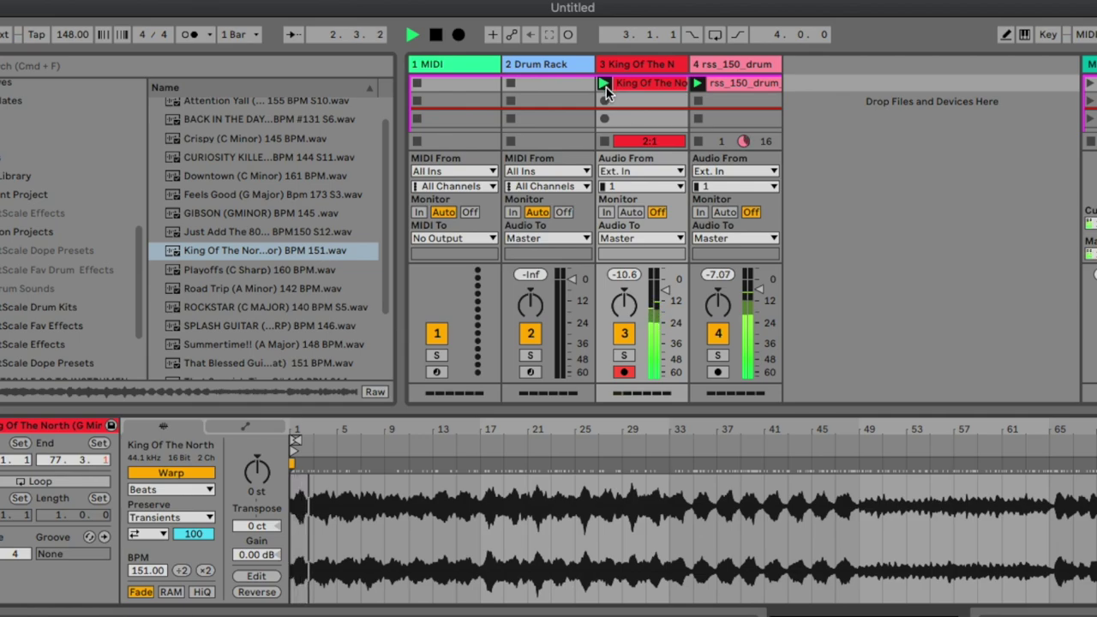
pyautogui.click(665, 295)
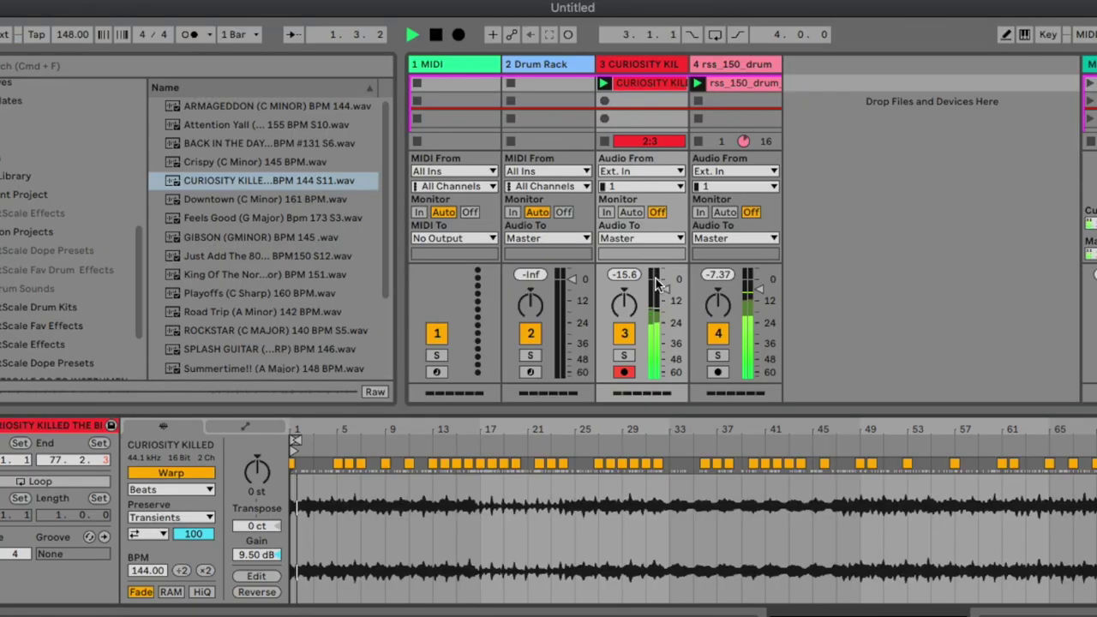
pyautogui.click(664, 286)
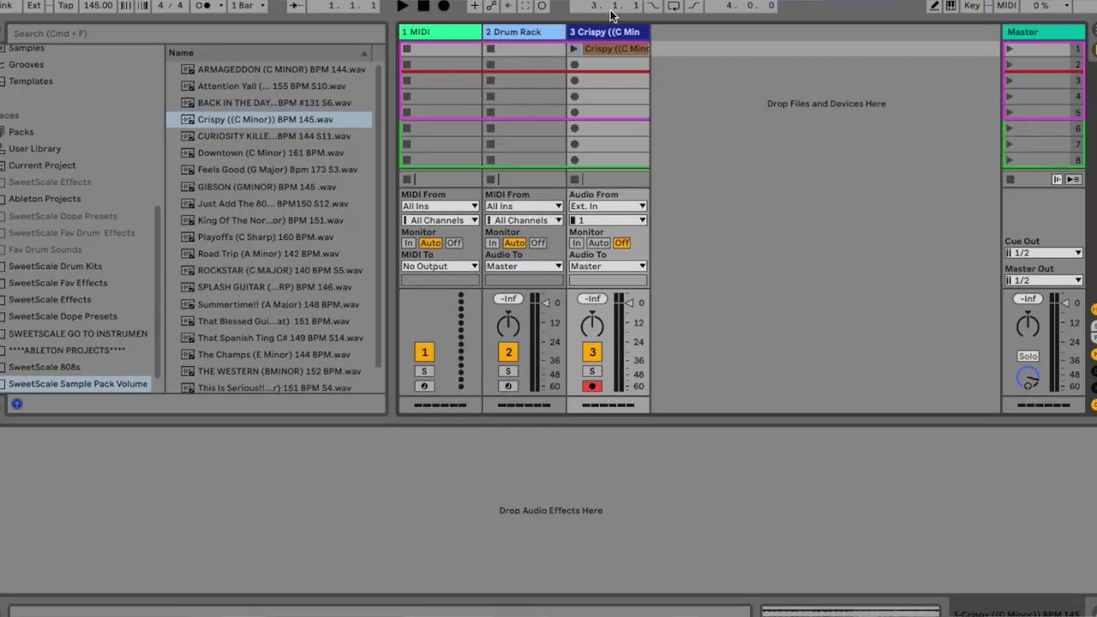
# Step: Give the Crispy clip its track's blue colour and launch it
pyautogui.rightClick(615, 48)
pyautogui.click(615, 48)
pyautogui.press('Return')
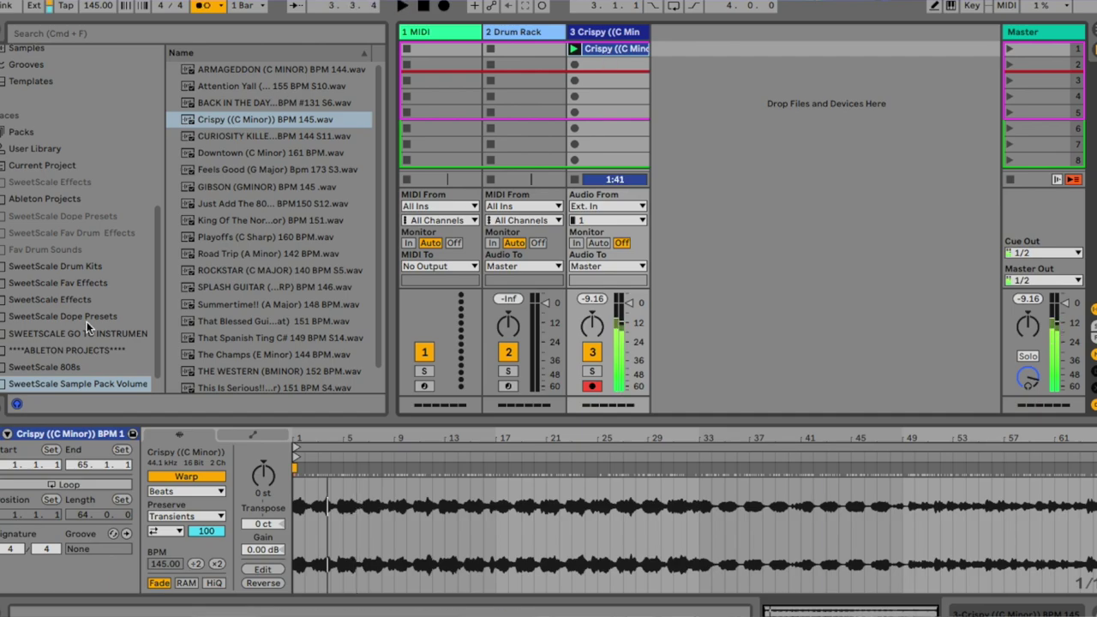
pyautogui.scroll(4, 88, 322)
pyautogui.scroll(-5, 90, 324)
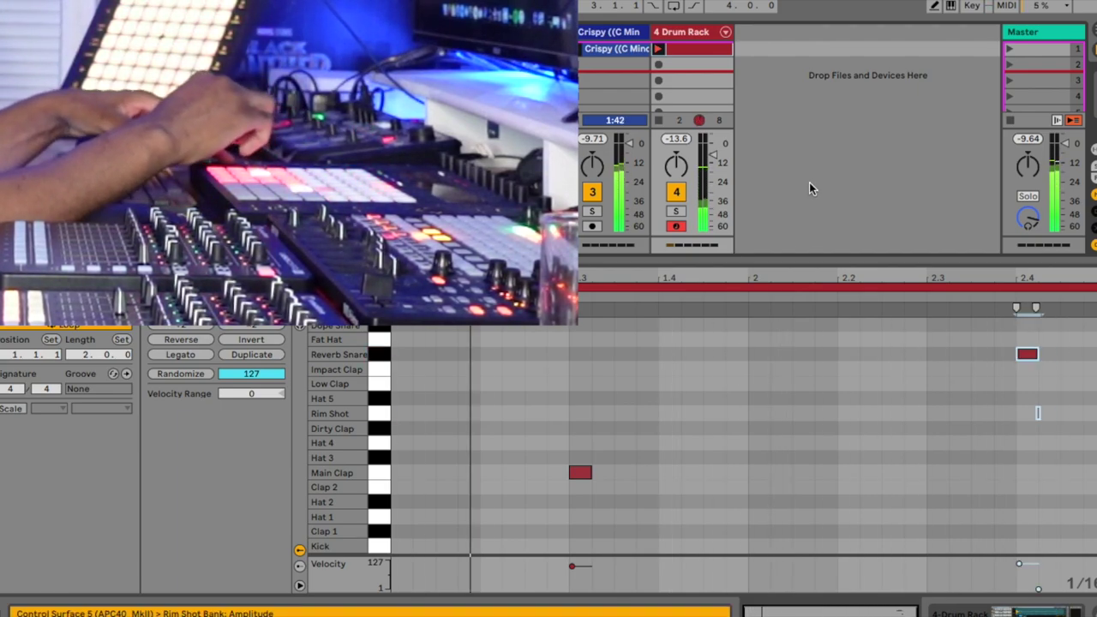
# Step: Delete the short stray Rim Shot note just after beat 2.4 in the drum clip
pyautogui.moveTo(972, 445); pyautogui.dragTo(1039, 400)
pyautogui.press('Delete')
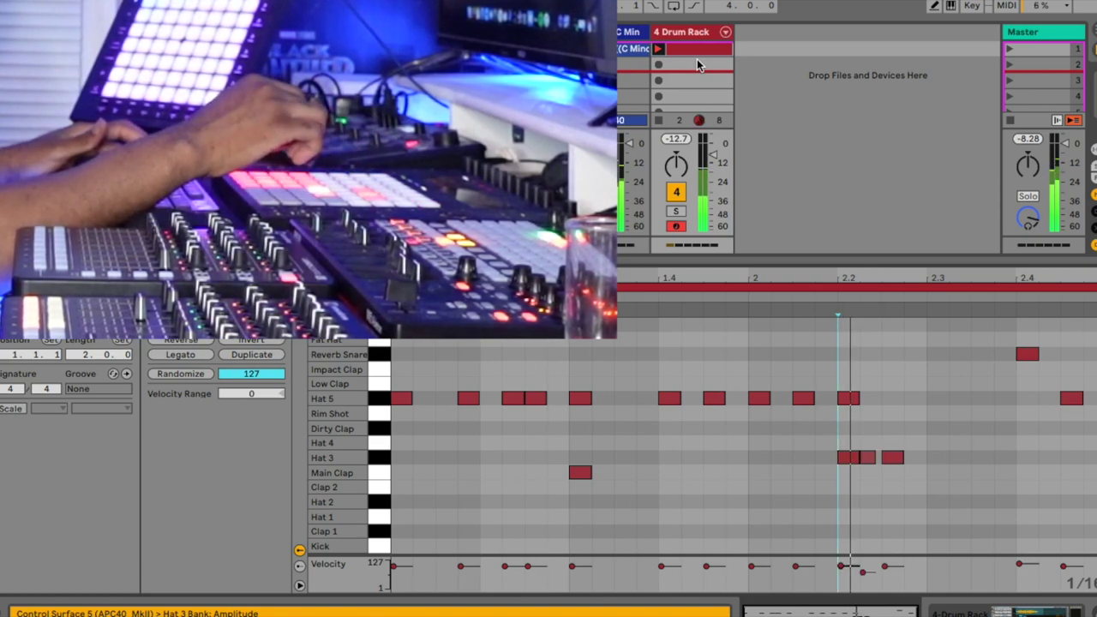
pyautogui.click(498, 435)
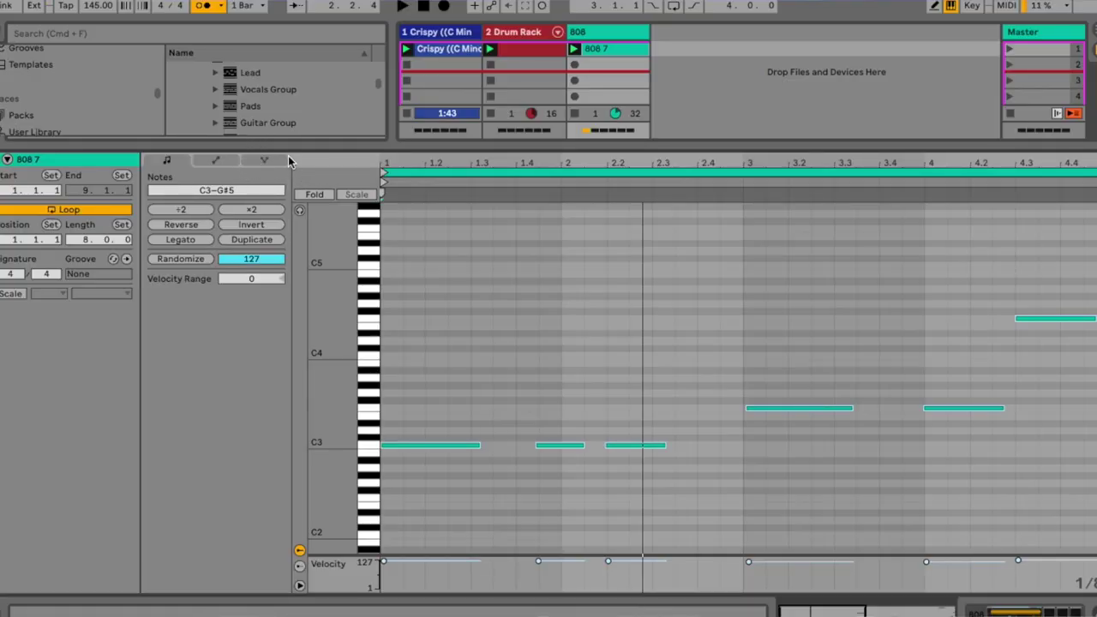
# Step: Show note expression for the 808 7 clip and draw a downward pitch bend on its second C3 note to around C2
pyautogui.click(265, 160)
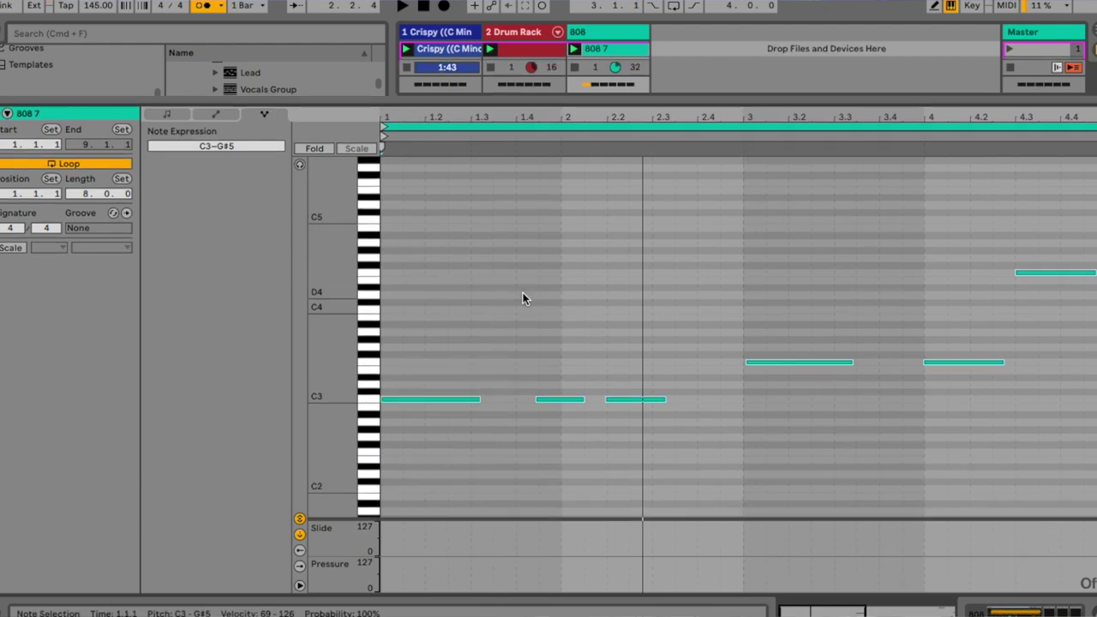
pyautogui.press('space')
pyautogui.press('space')
pyautogui.click(586, 400)
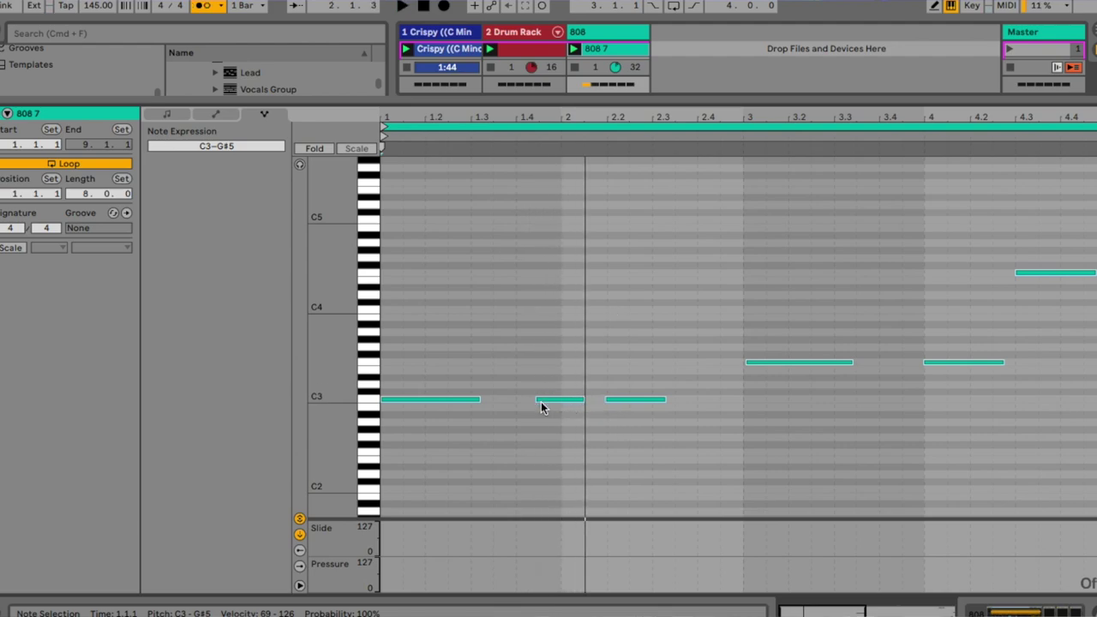
pyautogui.click(542, 399)
pyautogui.moveTo(583, 399); pyautogui.dragTo(584, 437)
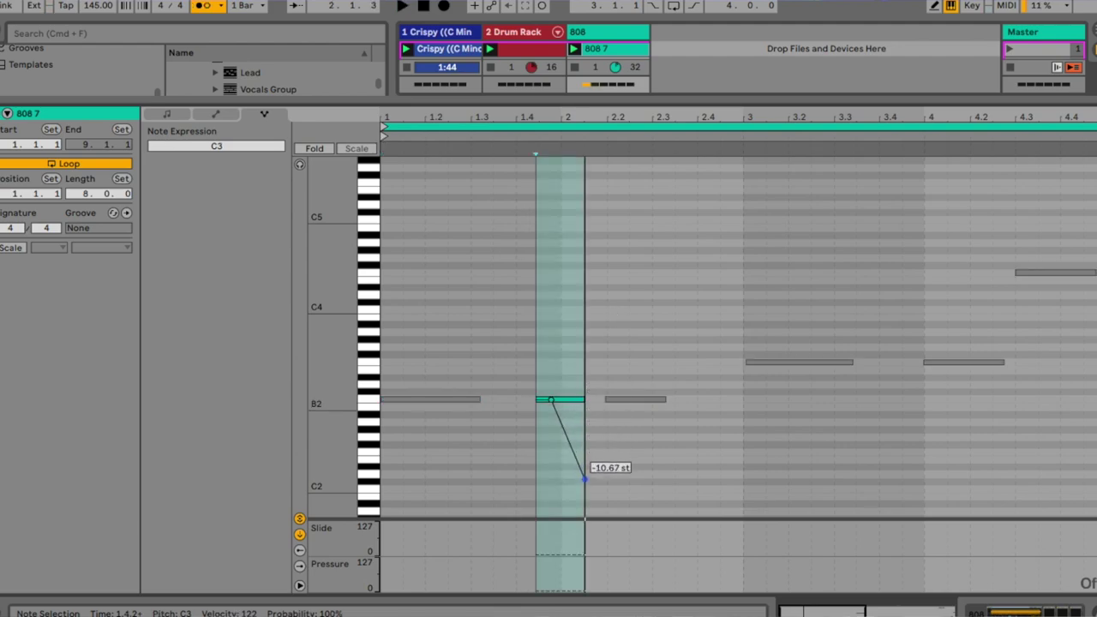
# Step: Lengthen the bent C3 note until it meets the next note and move the bend's start point to about beat 2
pyautogui.press('space')
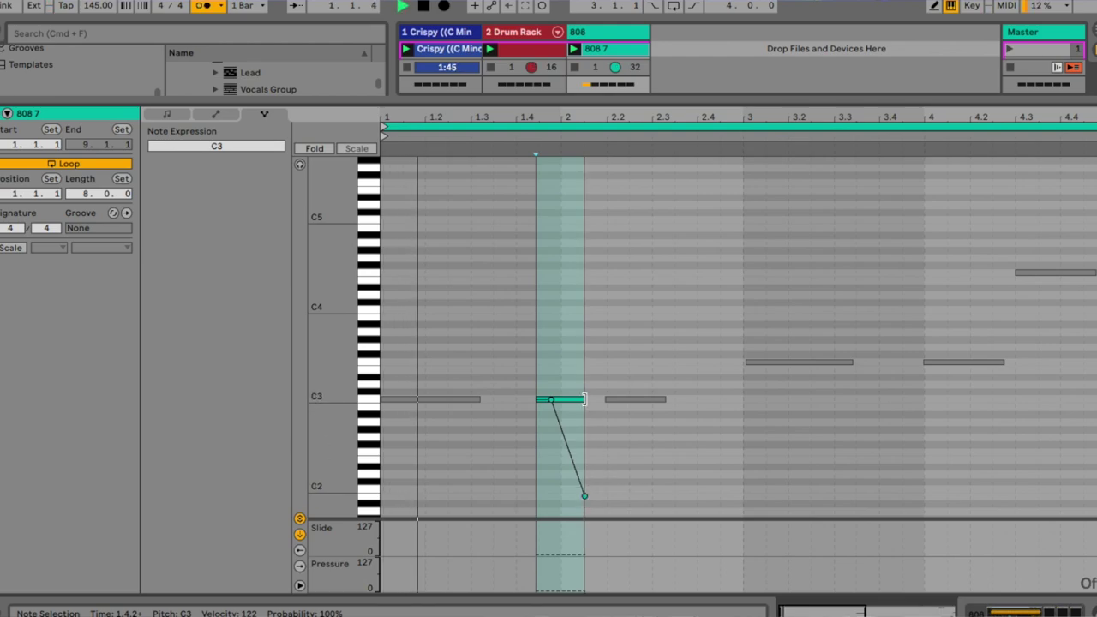
pyautogui.hotkey('shift', 'Right')
pyautogui.press('space')
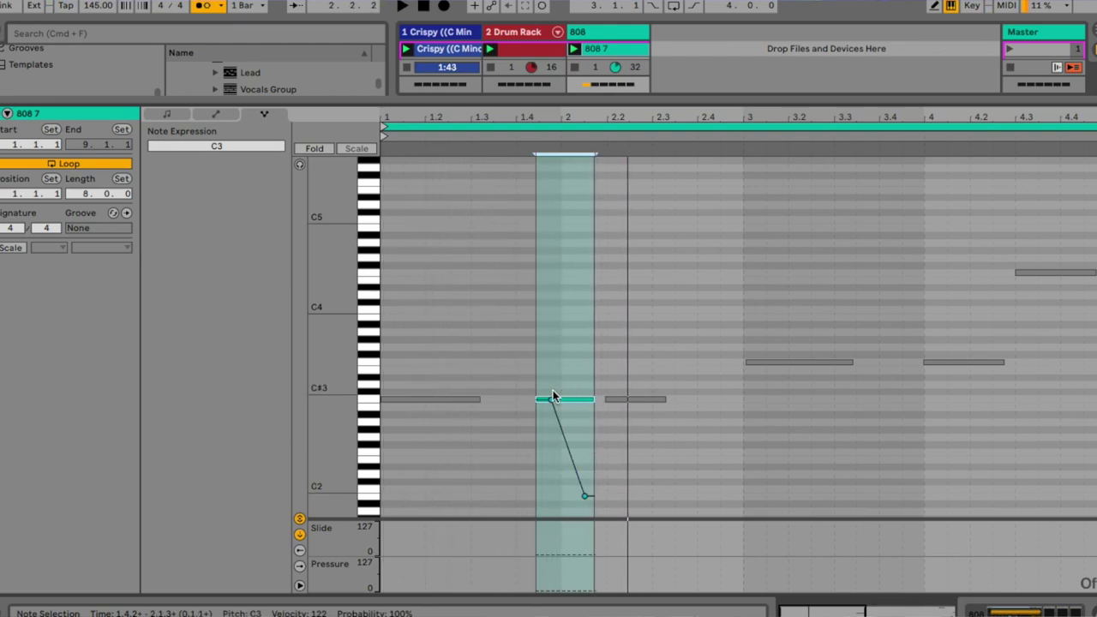
pyautogui.moveTo(551, 399); pyautogui.dragTo(570, 400)
pyautogui.hotkey('shift', 'Right')
pyautogui.press('space')
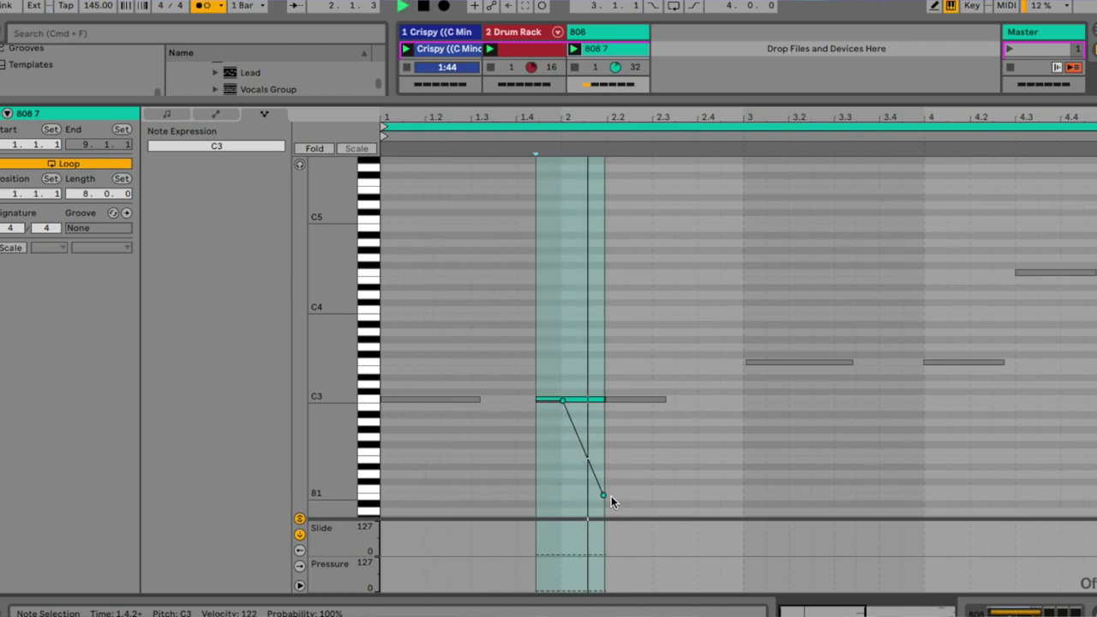
# Step: Adjust the end point of the C3 note's pitch bend at the note's end and play the result
pyautogui.moveTo(609, 495)
pyautogui.mouseDown()
pyautogui.moveTo(589, 473)
pyautogui.moveTo(604, 503)
pyautogui.moveTo(604, 479)
pyautogui.mouseUp()
pyautogui.press('space')
pyautogui.press('space')
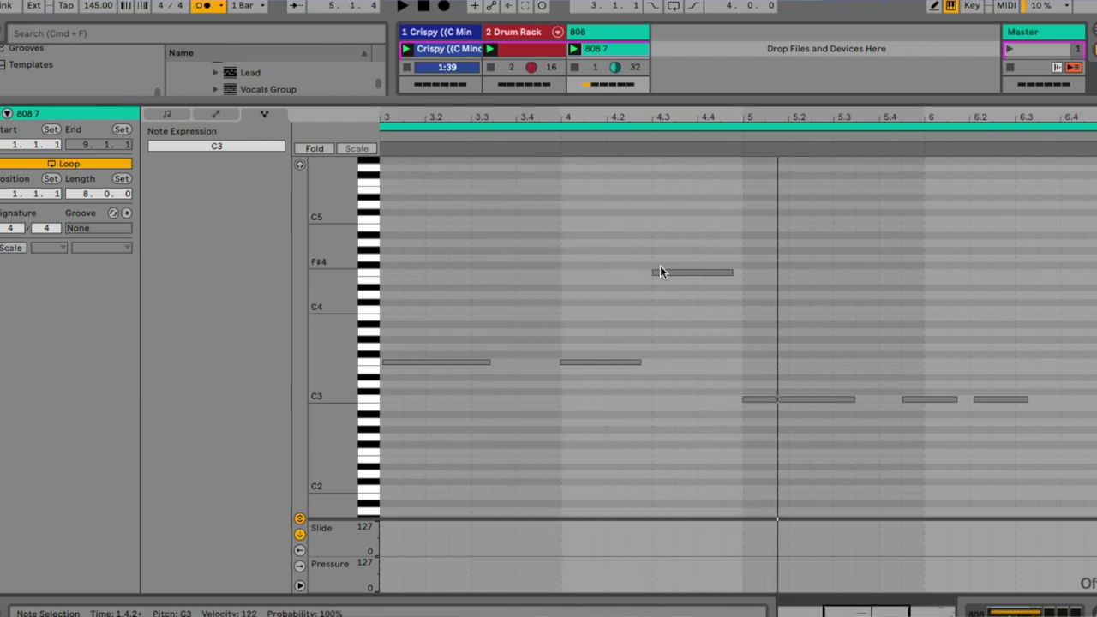
# Step: Draw a downward pitch bend of about -25 st on the F4 note in bar 4, starting near its middle
pyautogui.moveTo(666, 270); pyautogui.dragTo(706, 269)
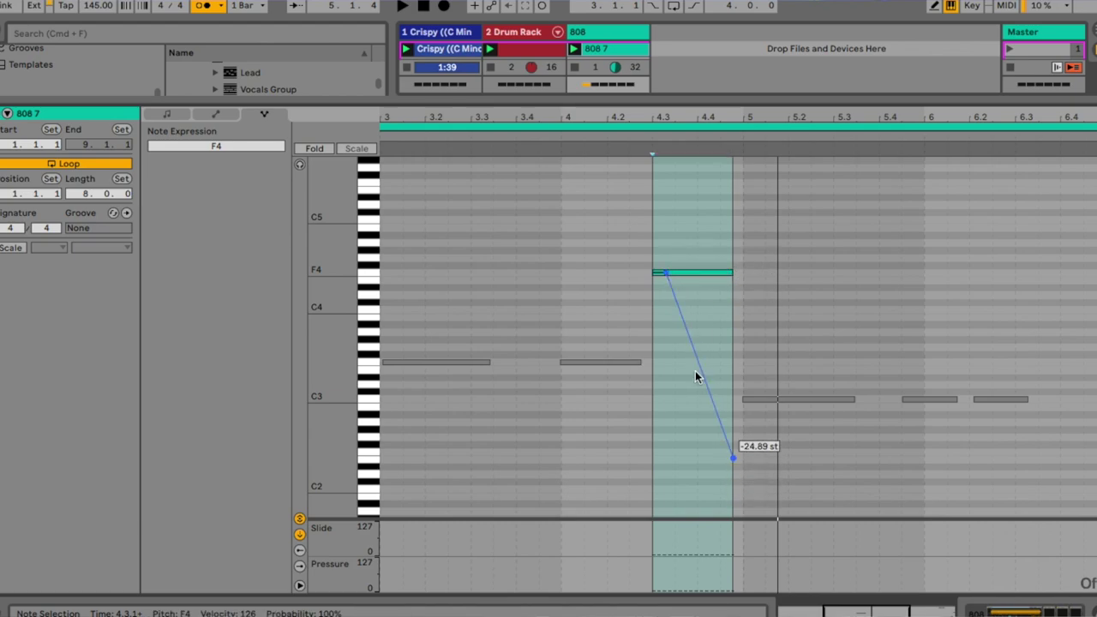
pyautogui.moveTo(667, 272); pyautogui.dragTo(676, 272)
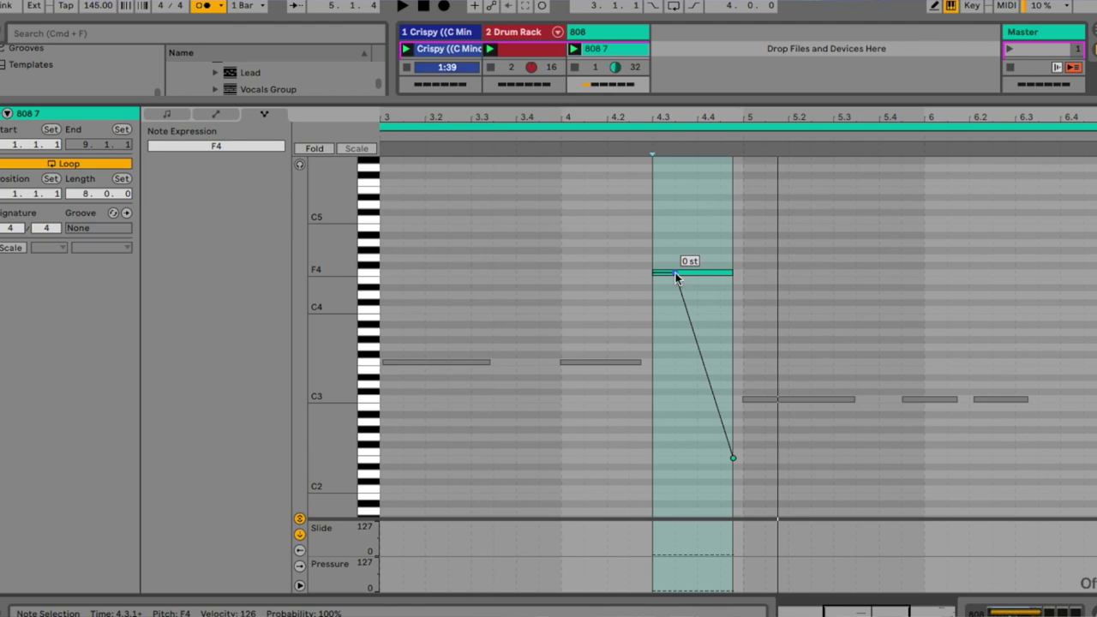
pyautogui.scroll(-2, 637, 223)
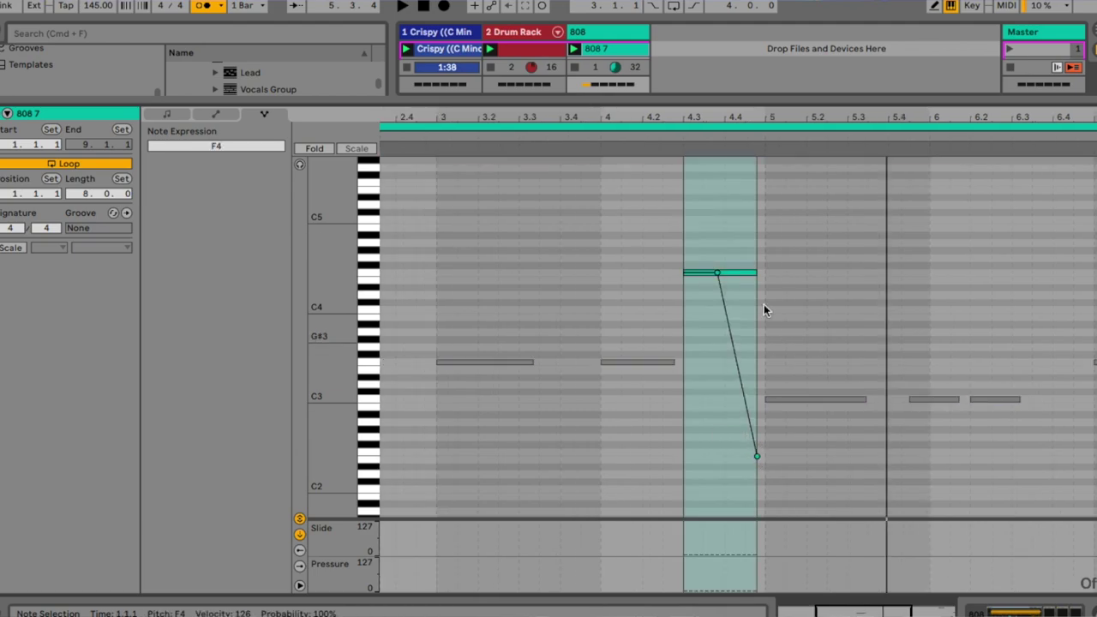
# Step: Extend the F4 note to bar 5 and move its bend's end point to the new note end at about -24.5 st
pyautogui.click(760, 272)
pyautogui.moveTo(757, 272); pyautogui.dragTo(764, 322)
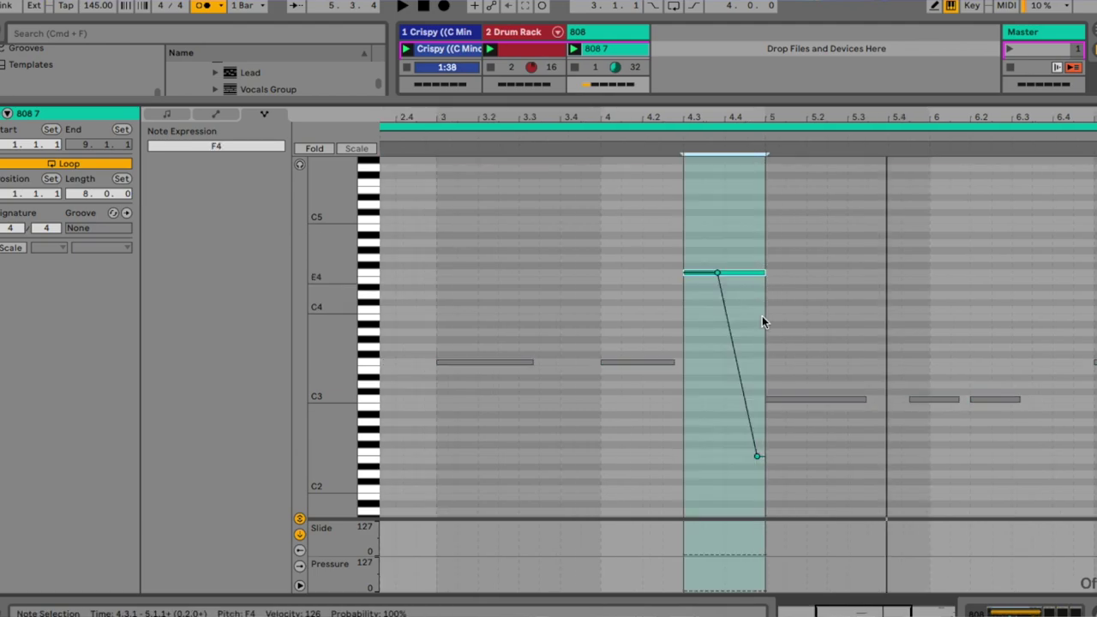
pyautogui.moveTo(762, 463); pyautogui.dragTo(761, 455)
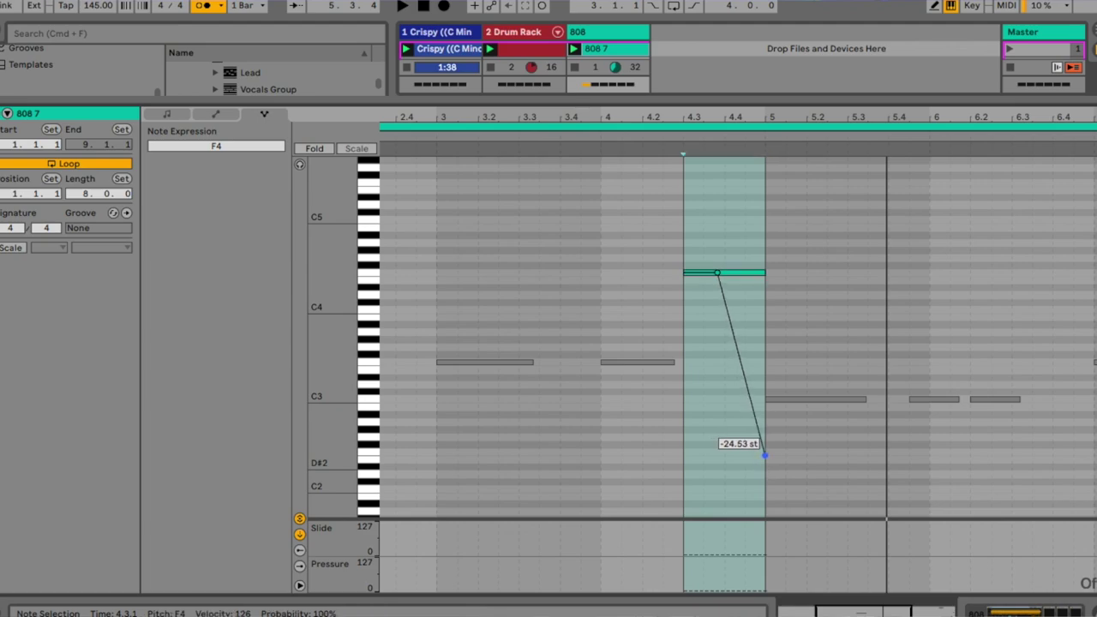
pyautogui.press('+')
pyautogui.press('+')
pyautogui.press('super+a')
pyautogui.press('space')
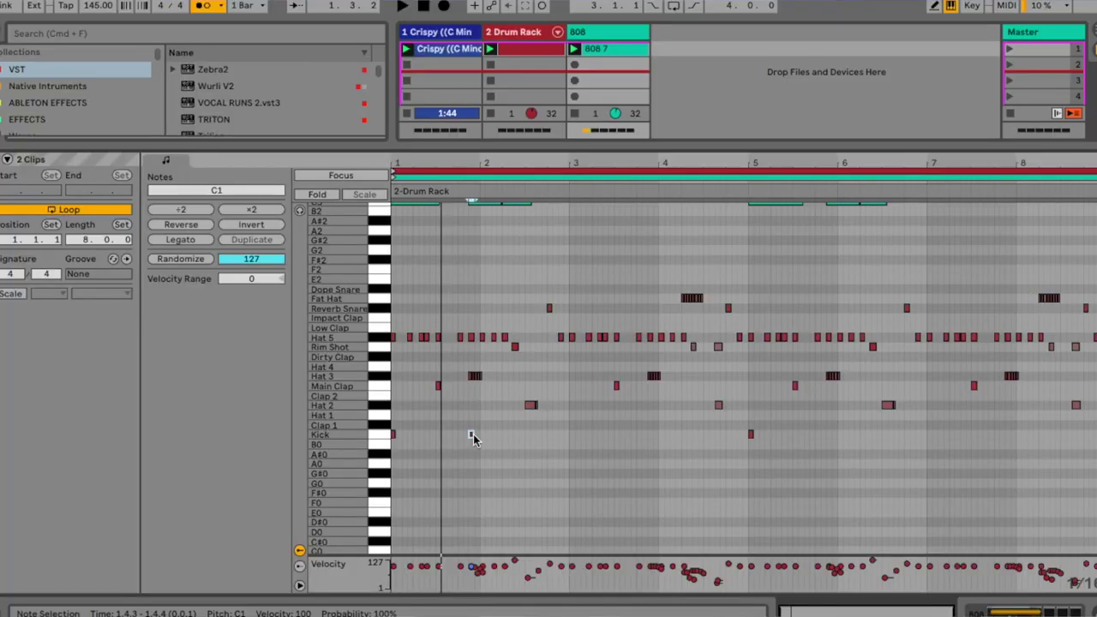
# Step: Add Kick notes from bar 2 to bar 8 of the Drum Rack clip to follow the 808 notes
pyautogui.scroll(3, 473, 437)
pyautogui.click(506, 501)
pyautogui.click(573, 502)
pyautogui.click(662, 501)
pyautogui.click(706, 502)
pyautogui.click(830, 501)
pyautogui.click(863, 502)
pyautogui.click(931, 501)
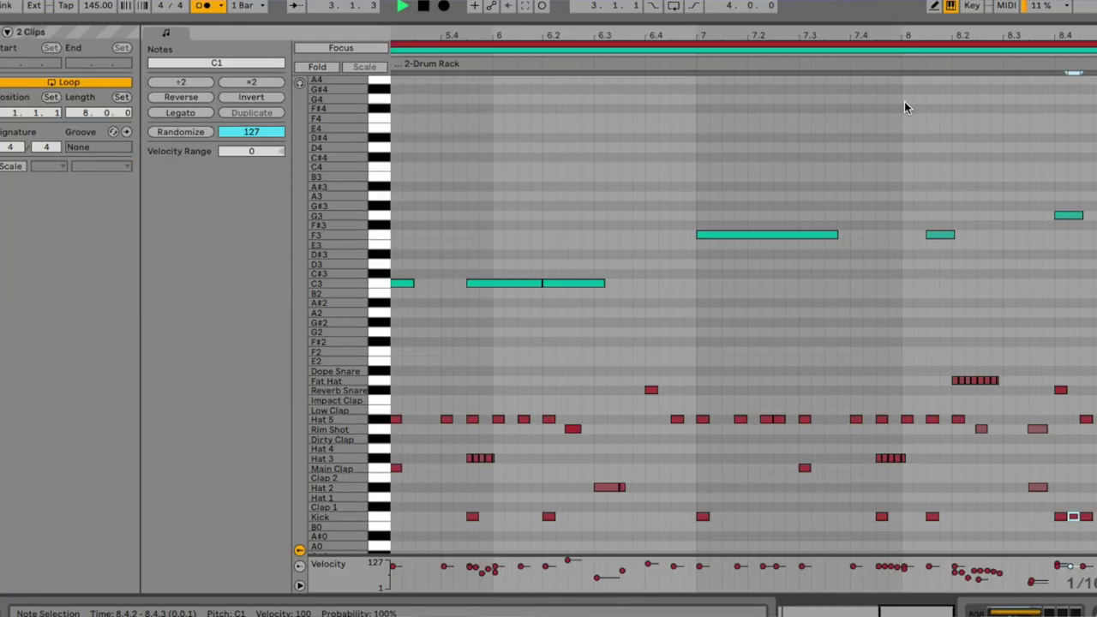
# Step: Review the drum and 808 notes during playback and select the middle Kick note just after beat 8.4
pyautogui.moveTo(1011, 31); pyautogui.dragTo(1065, 28)
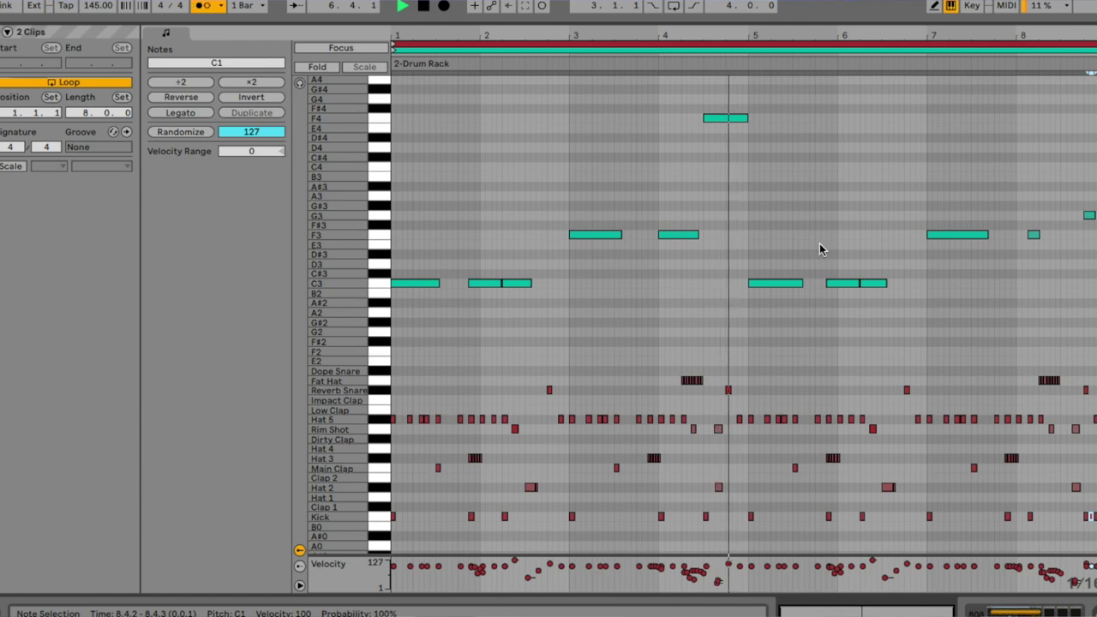
pyautogui.scroll(-5, 811, 243)
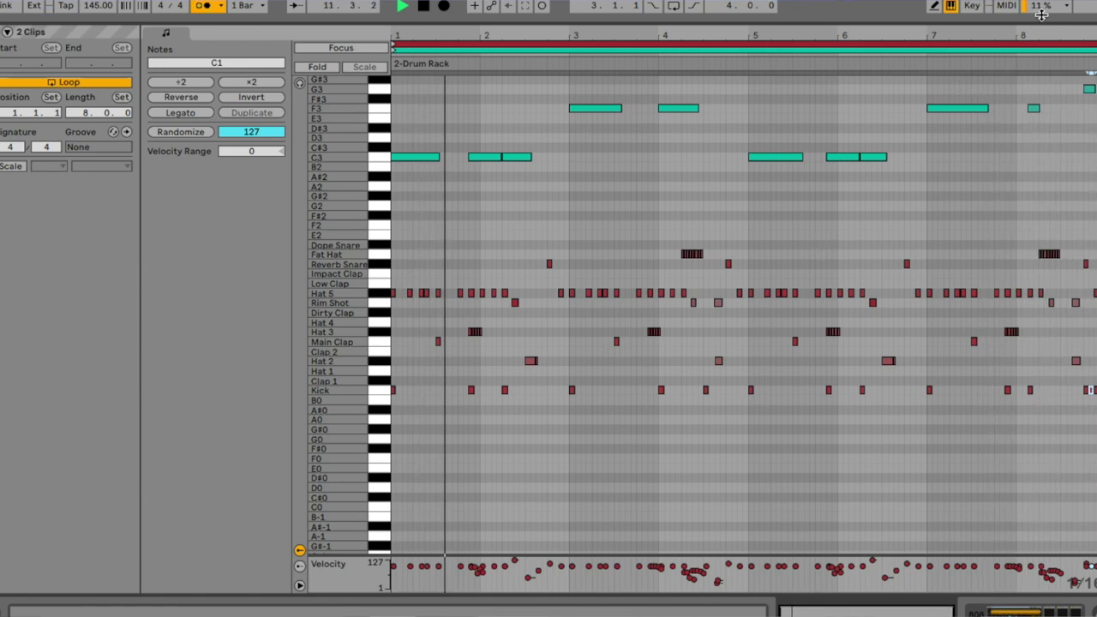
pyautogui.scroll(3, 901, 220)
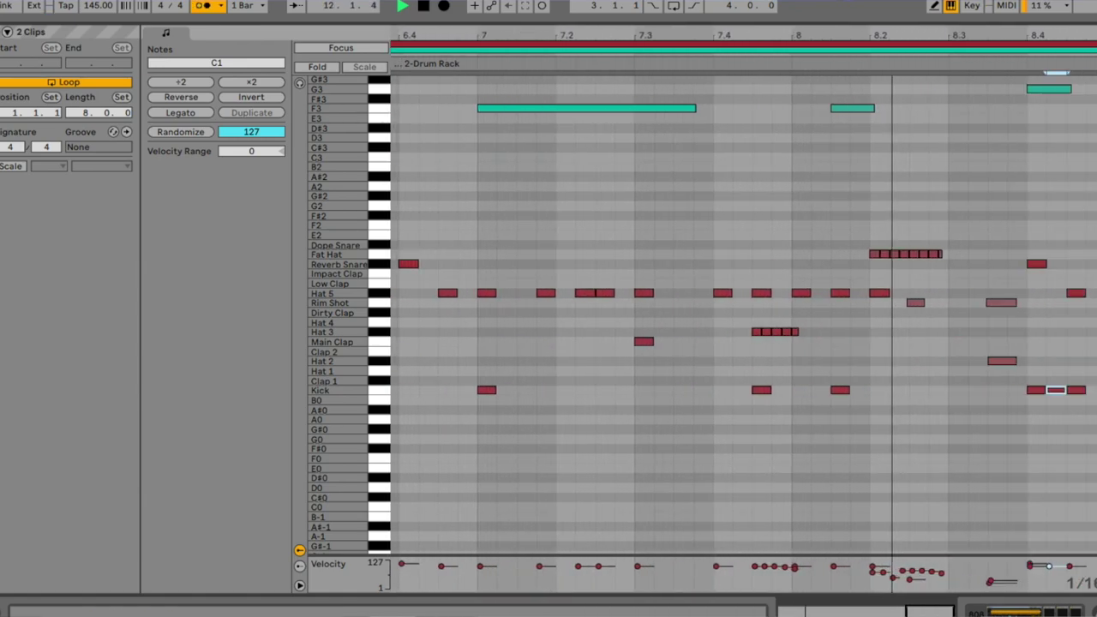
pyautogui.click(1054, 391)
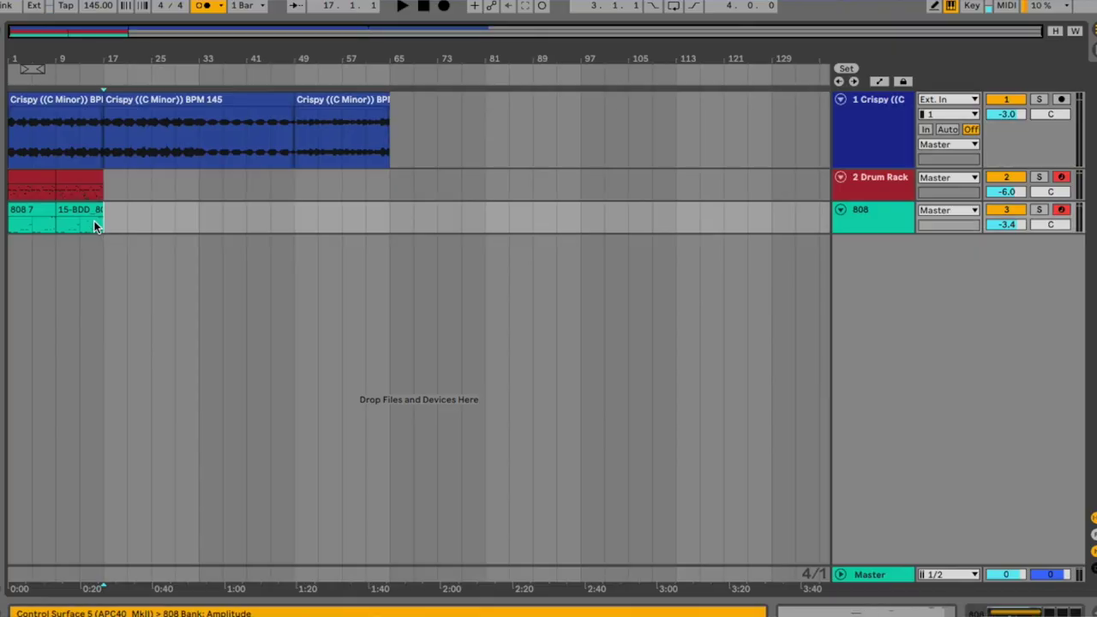
# Step: Duplicate the first 16 bars of all three tracks to bar 17 and move the last Crispy clip to bar 33
pyautogui.moveTo(93, 220); pyautogui.dragTo(10, 102)
pyautogui.hotkey('ctrl', 'd')
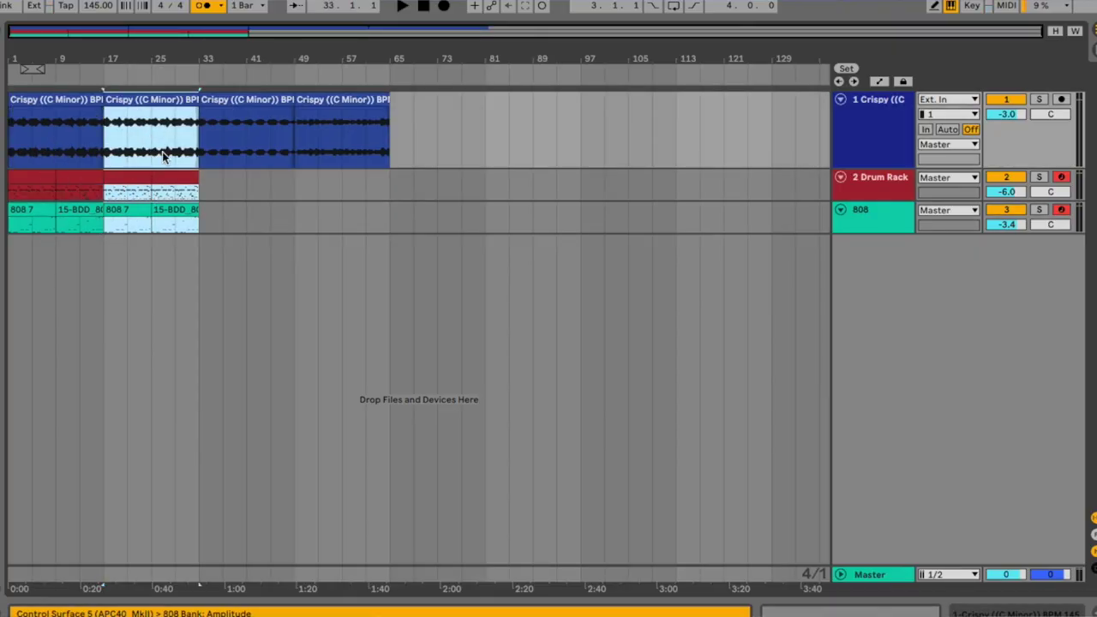
pyautogui.moveTo(318, 103); pyautogui.dragTo(230, 102)
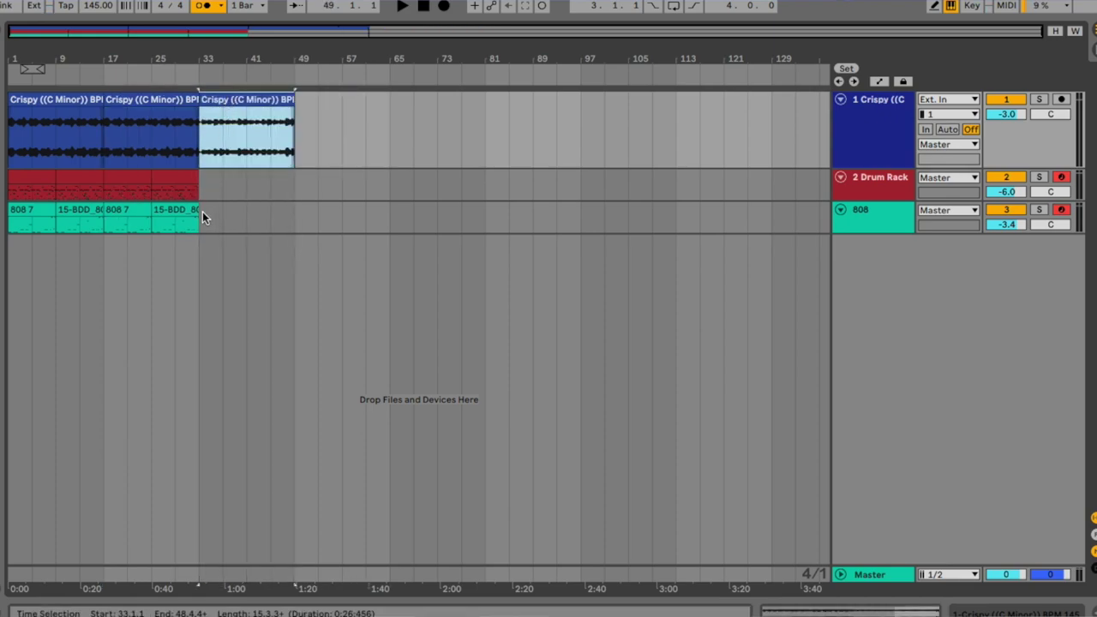
# Step: Play the Crispy clip at bar 33 and trim it to run from 33.3 to bar 41
pyautogui.click(202, 212)
pyautogui.press('space')
pyautogui.click(239, 133)
pyautogui.press('z')
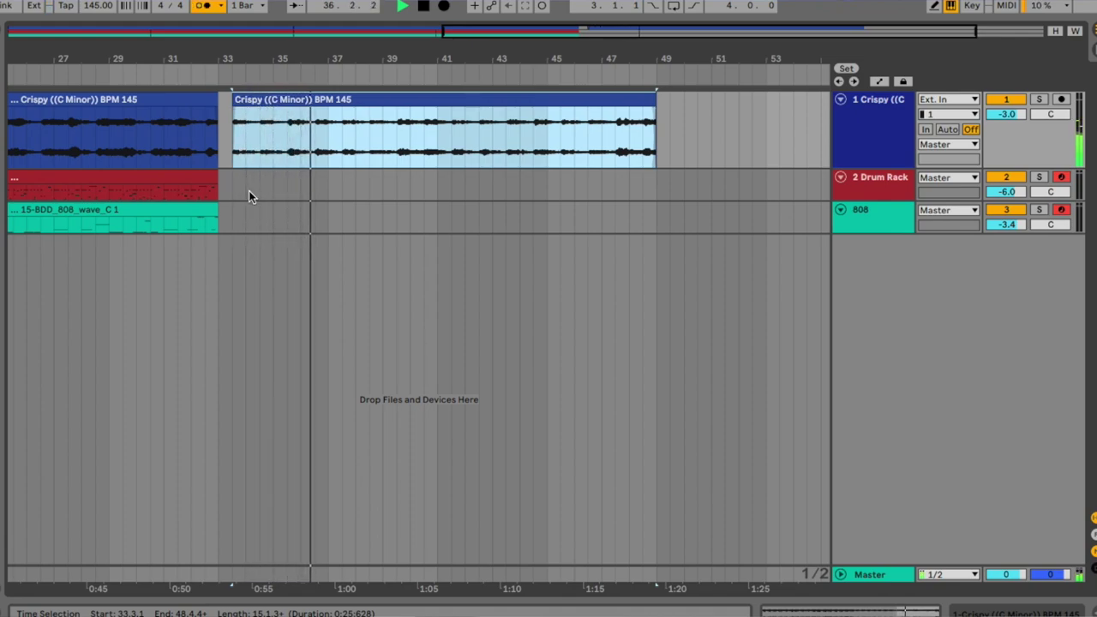
pyautogui.press('space')
# Step: Duplicate the last Drum Rack clip to bar 33 and open the copy's notes
pyautogui.click(155, 175)
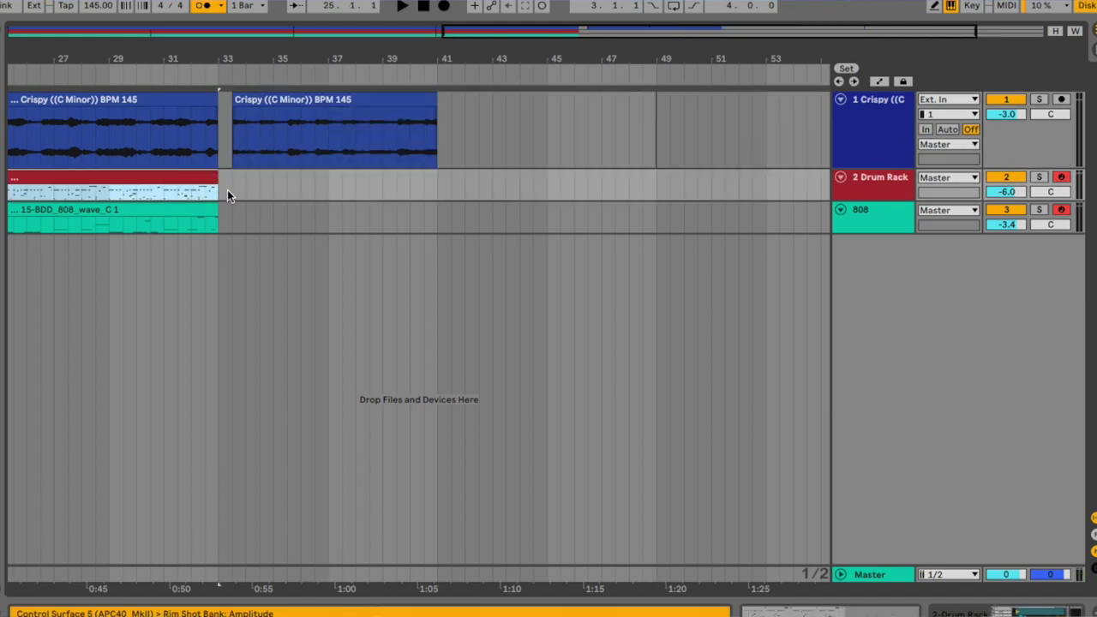
pyautogui.hotkey('ctrl', 'd')
pyautogui.doubleClick(326, 190)
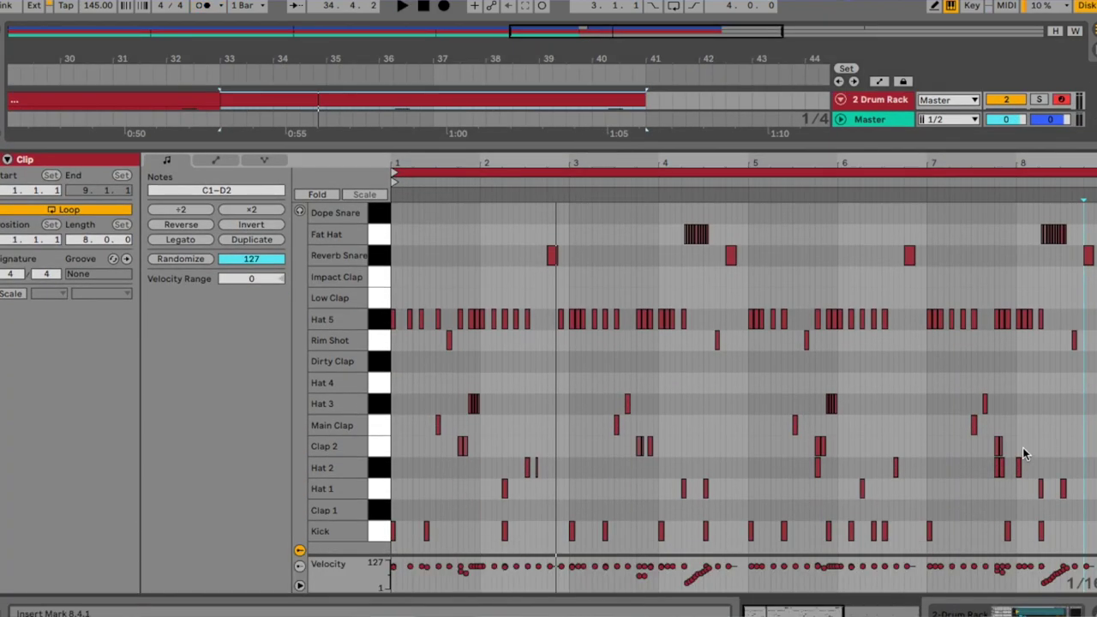
# Step: Trim the first two bars off the Drum Rack clip at bar 33 so that it starts at bar 35
pyautogui.press('x')
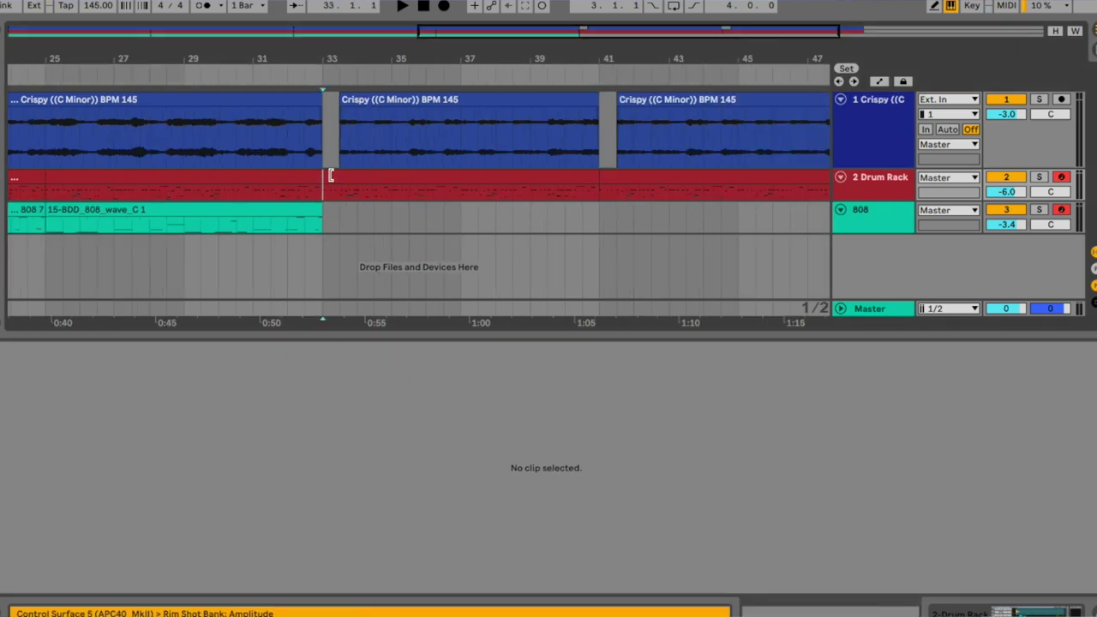
pyautogui.moveTo(330, 176); pyautogui.dragTo(391, 192)
pyautogui.click(327, 184)
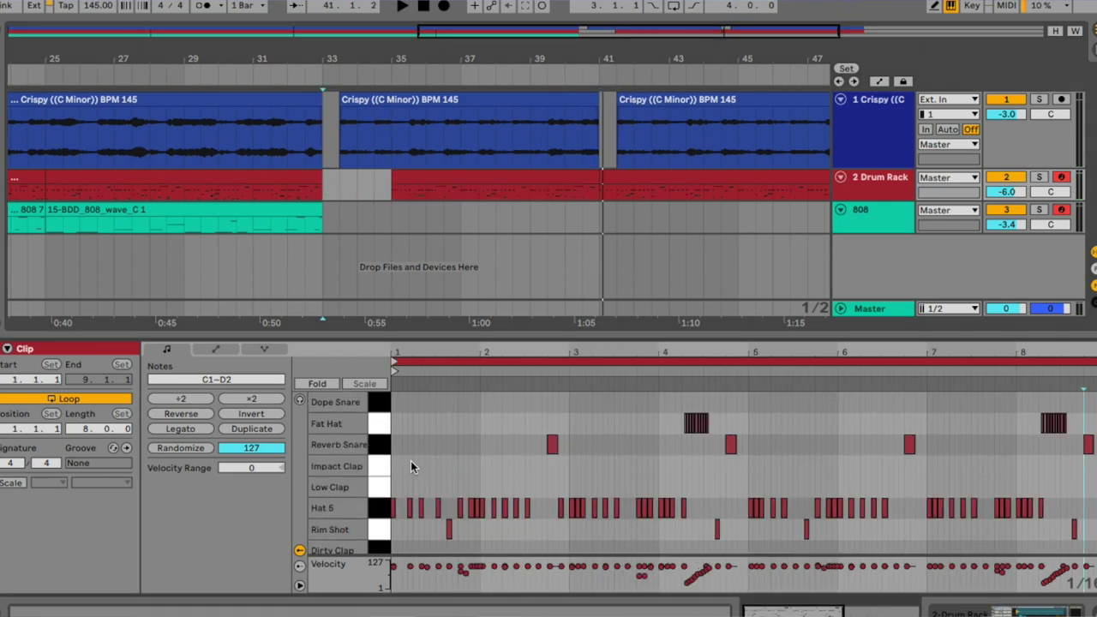
# Step: Restore the Drum Rack beat up to 33.3 and place the KSHMR_Sub_Drop_03 sample at bar 33 on a new audio track
pyautogui.doubleClick(327, 185)
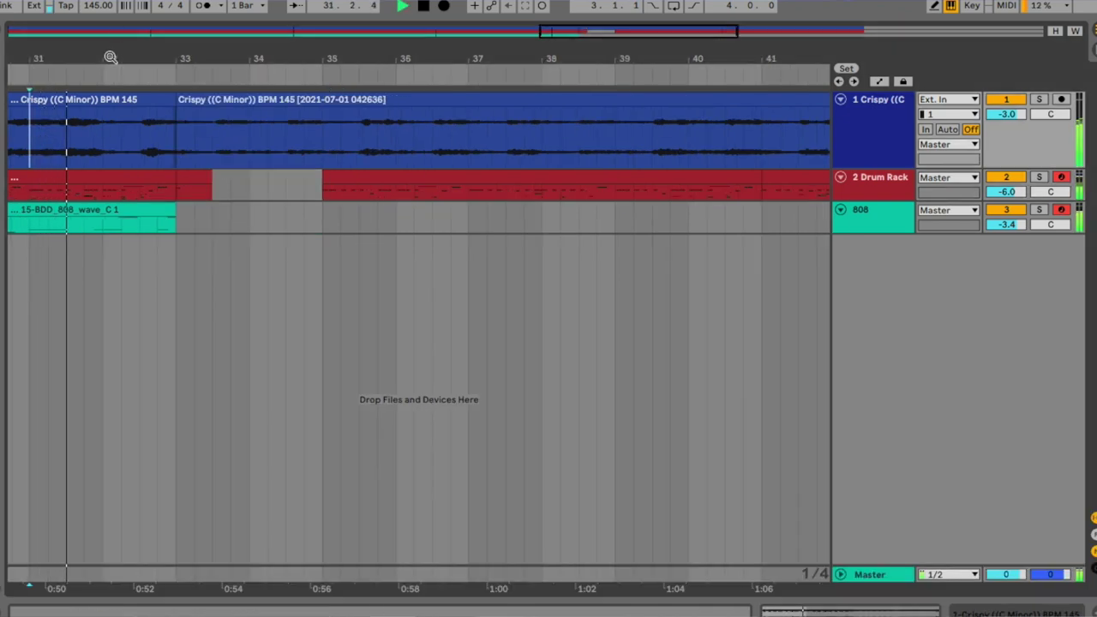
pyautogui.moveTo(110, 57); pyautogui.dragTo(150, 66)
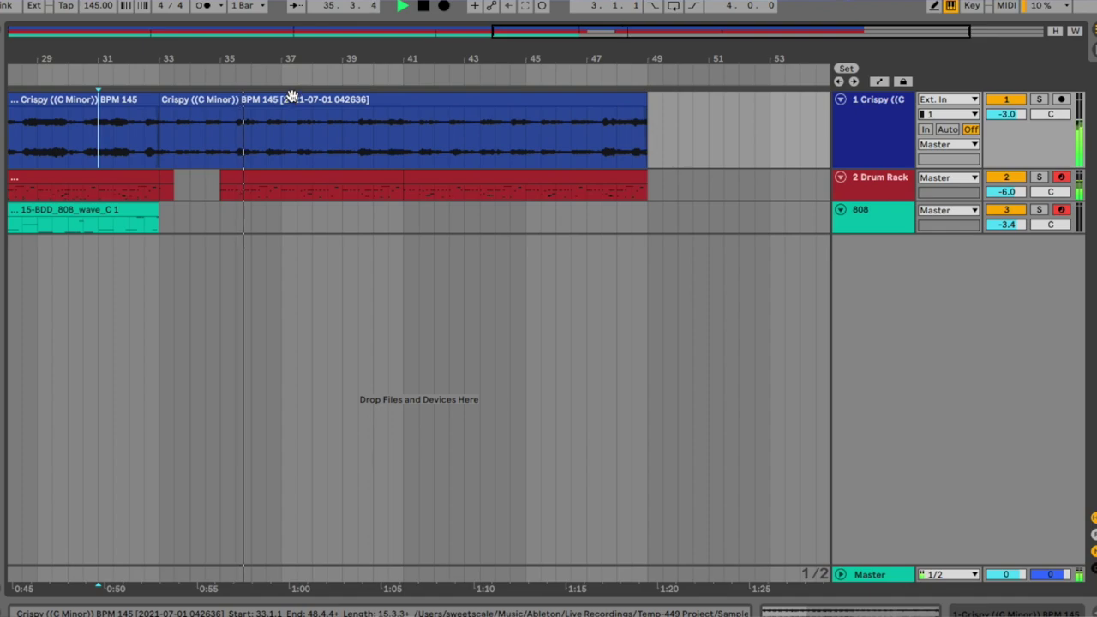
pyautogui.click(203, 6)
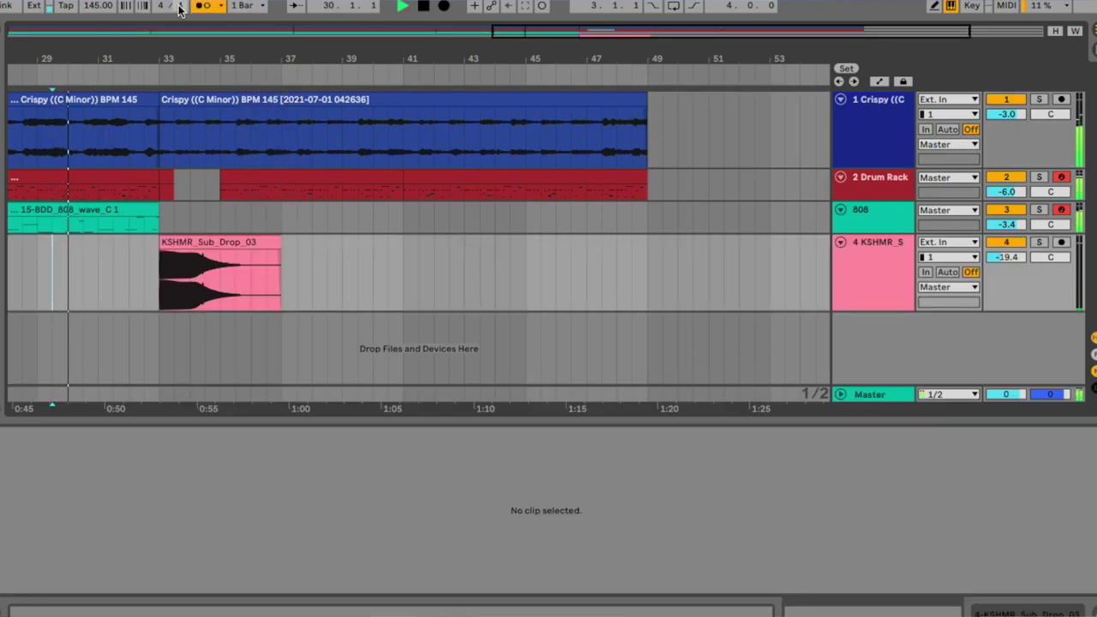
pyautogui.press('-')
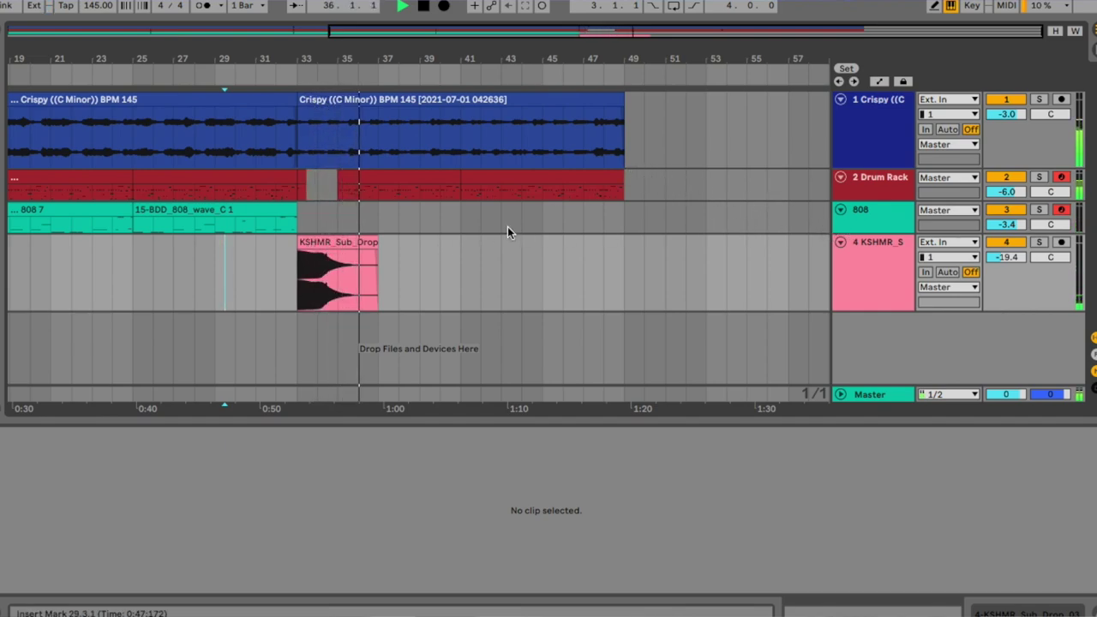
# Step: Delete the short 808 clip near bar 45, clearing the 808 track from bar 43 to 49
pyautogui.click(471, 223)
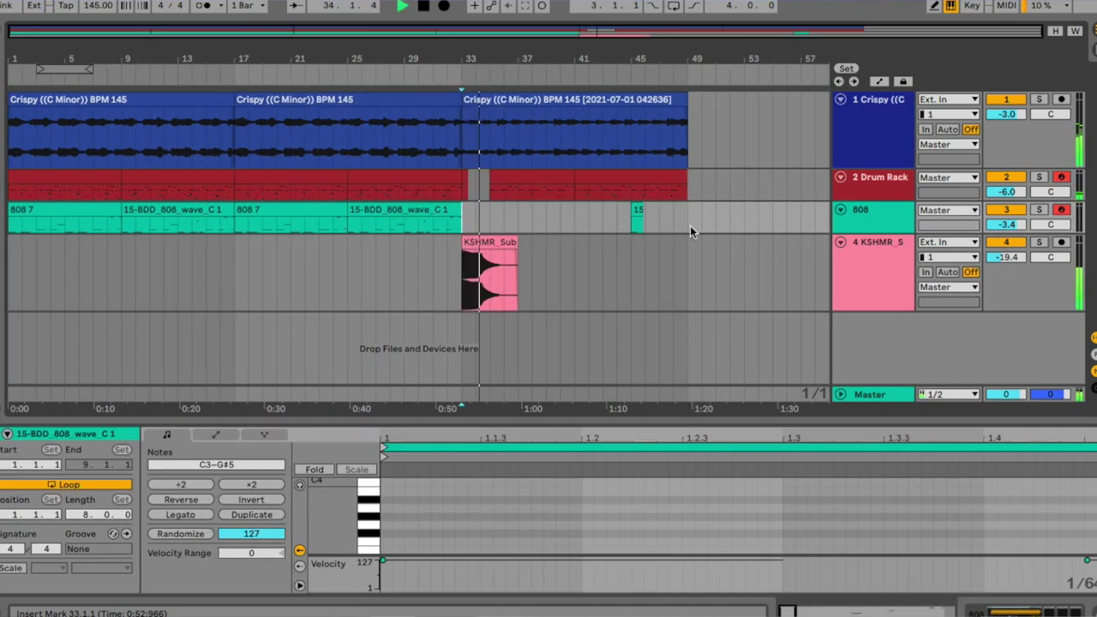
pyautogui.moveTo(690, 225); pyautogui.dragTo(602, 220)
pyautogui.press('Delete')
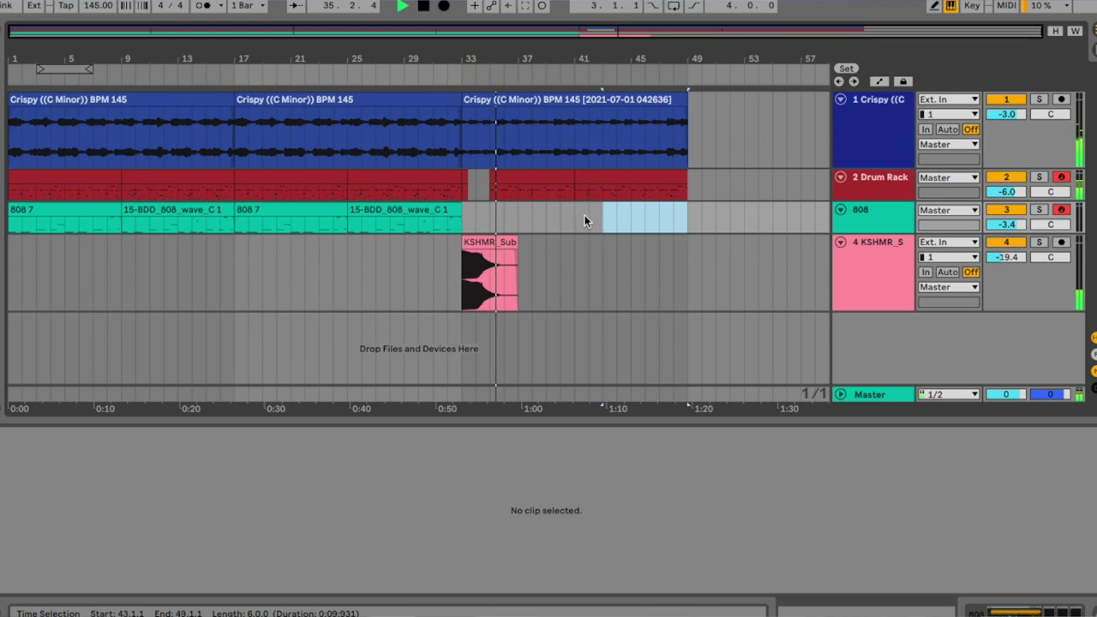
# Step: Paste the 808 clip at bar 41 and trim it to two beats, ending at 41.3
pyautogui.click(574, 215)
pyautogui.hotkey('ctrl', 'v')
pyautogui.moveTo(580, 35); pyautogui.dragTo(849, 338)
pyautogui.moveTo(610, 211); pyautogui.dragTo(598, 217)
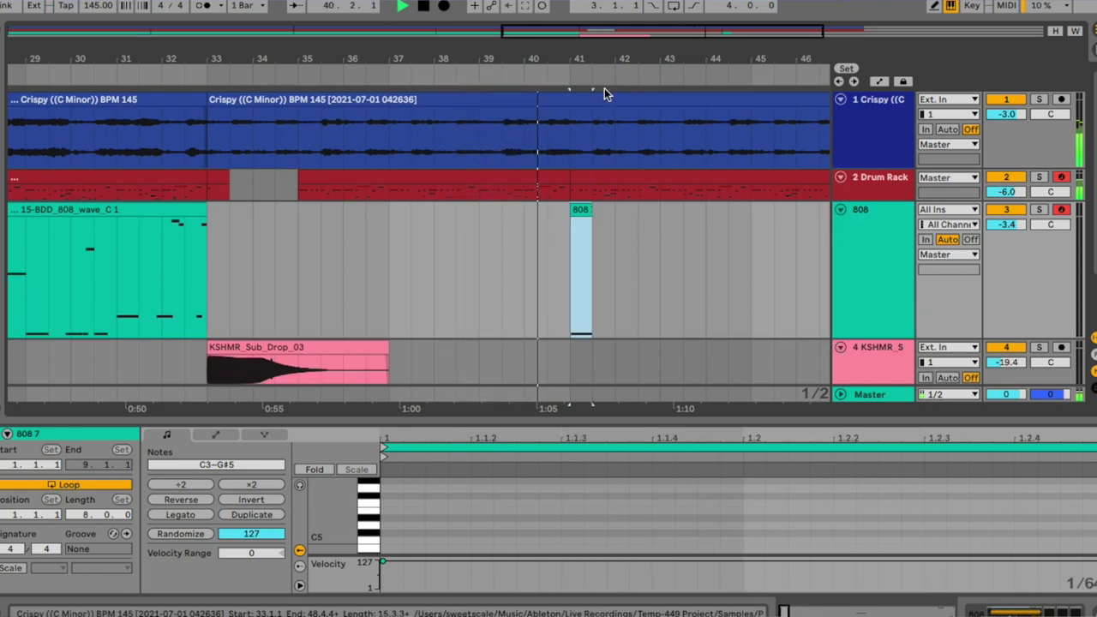
pyautogui.moveTo(613, 68); pyautogui.dragTo(514, 59)
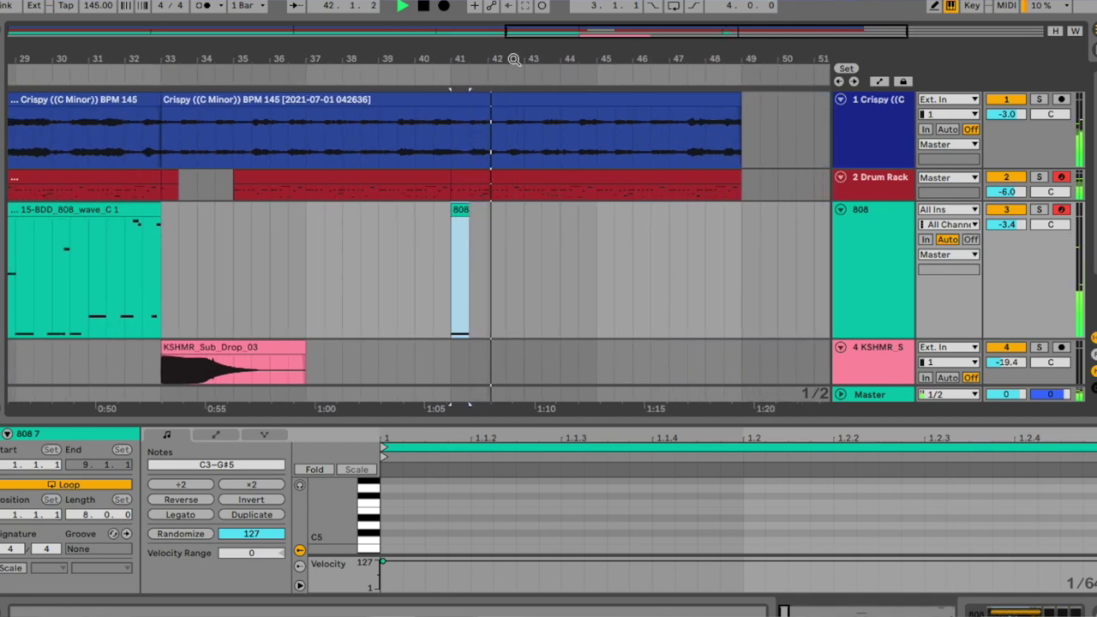
# Step: Place another 808 clip at bar 45 and trim it to end at 45.3
pyautogui.click(558, 275)
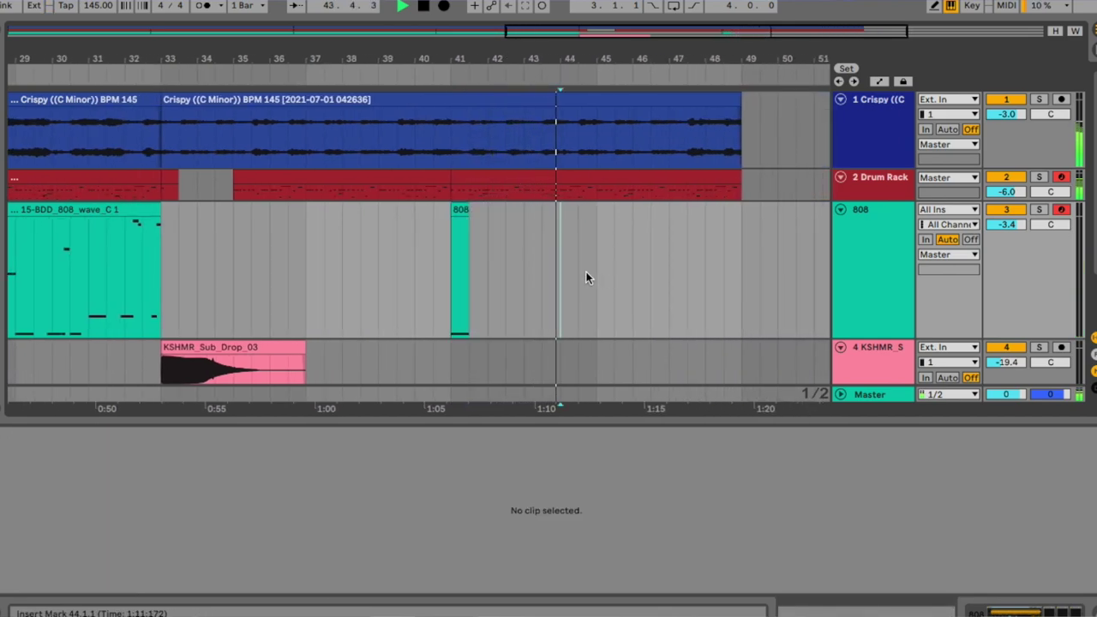
pyautogui.doubleClick(593, 271)
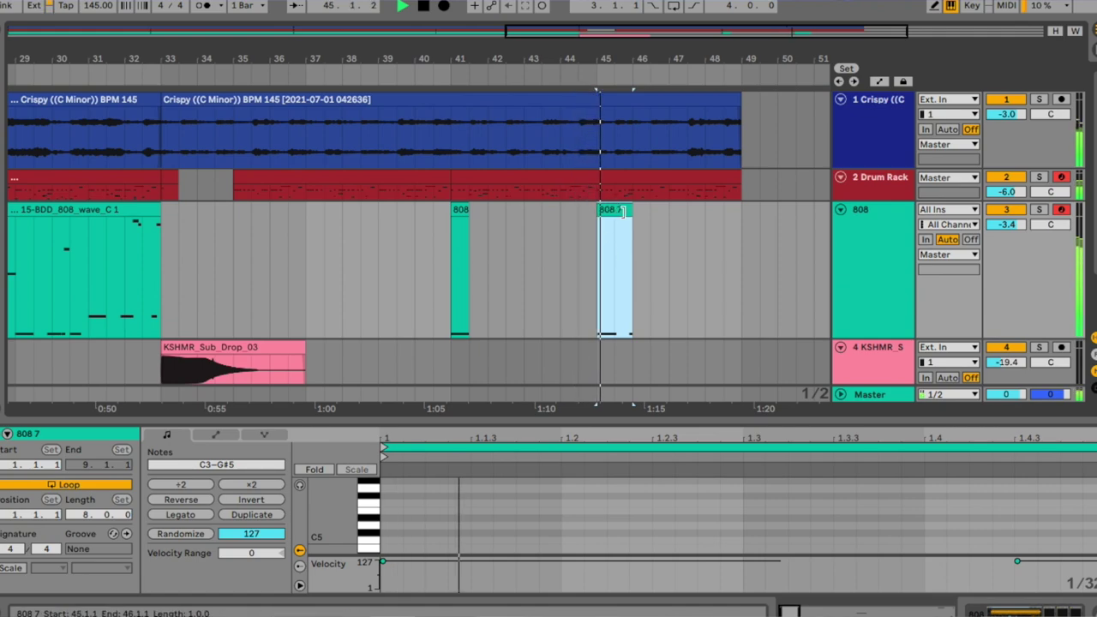
pyautogui.moveTo(620, 210); pyautogui.dragTo(615, 215)
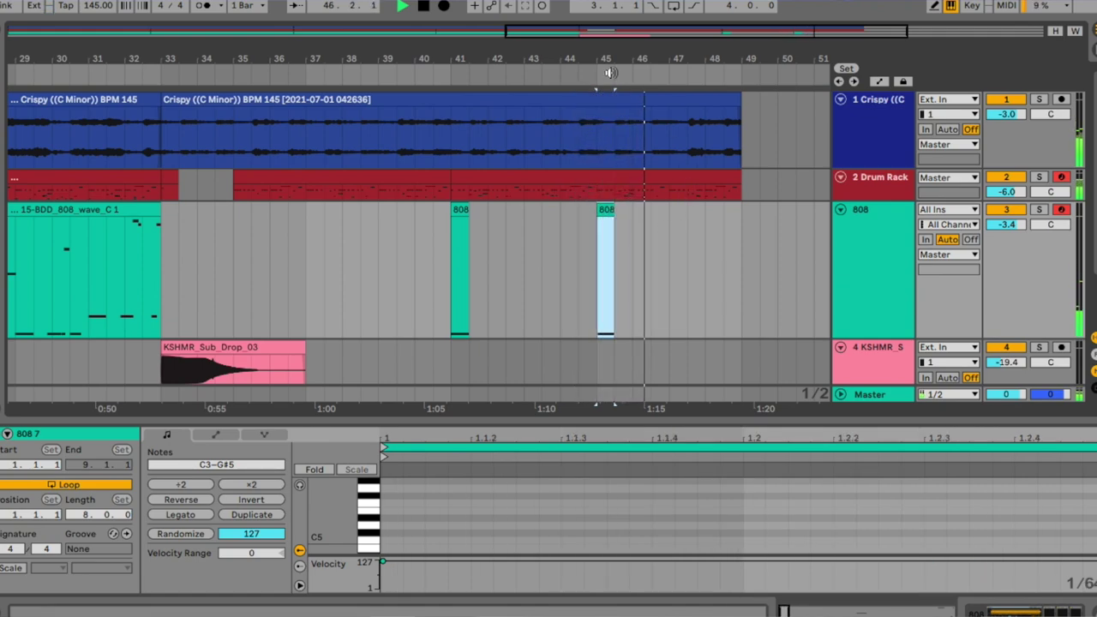
pyautogui.press('-')
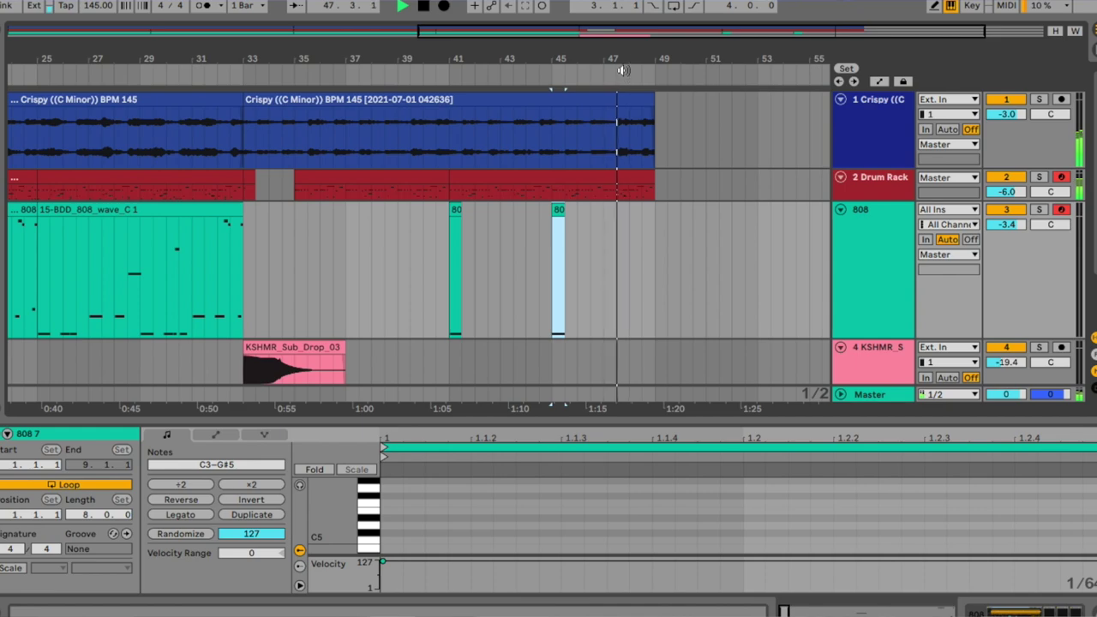
# Step: Stop playback and delete the last two beats of the Drum Rack clip, from 48.3 to bar 49
pyautogui.press('+')
pyautogui.press('space')
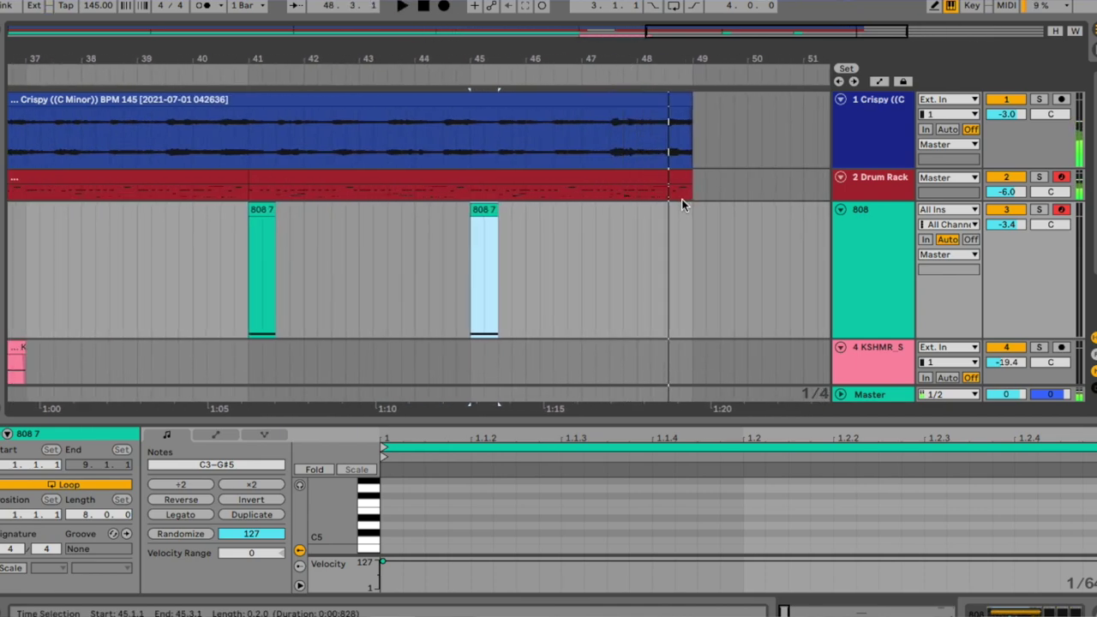
pyautogui.click(667, 194)
pyautogui.press('Delete')
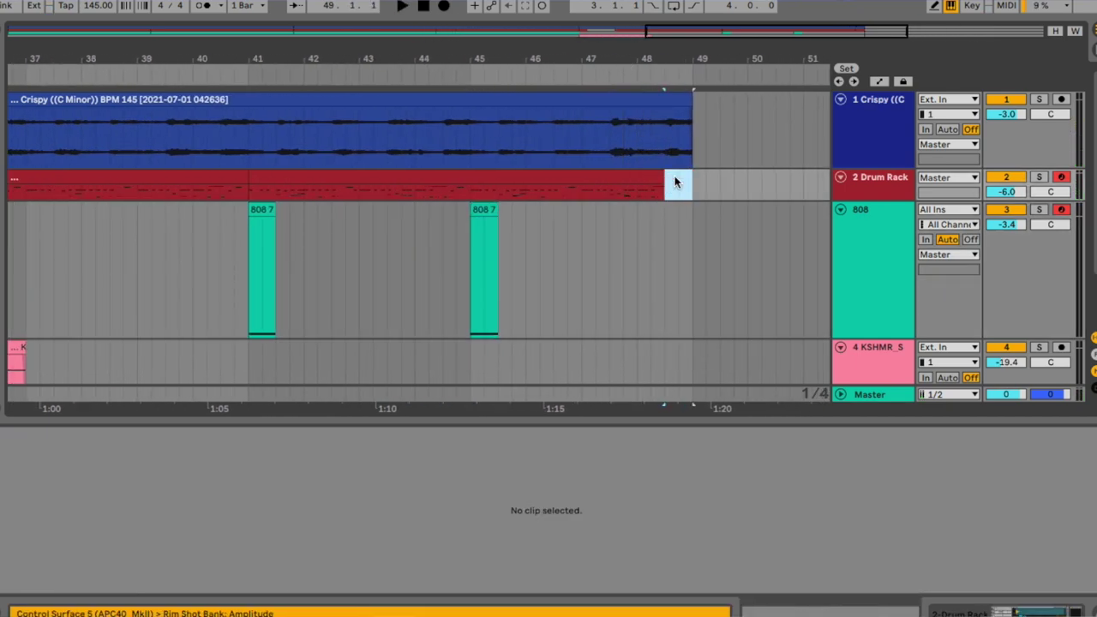
# Step: Copy the 16-bar section at bar 17 of the Crispy, Drum Rack and 808 tracks to bar 49
pyautogui.hotkey('ctrl', 'z')
pyautogui.click(402, 387)
pyautogui.moveTo(394, 472); pyautogui.dragTo(568, 469)
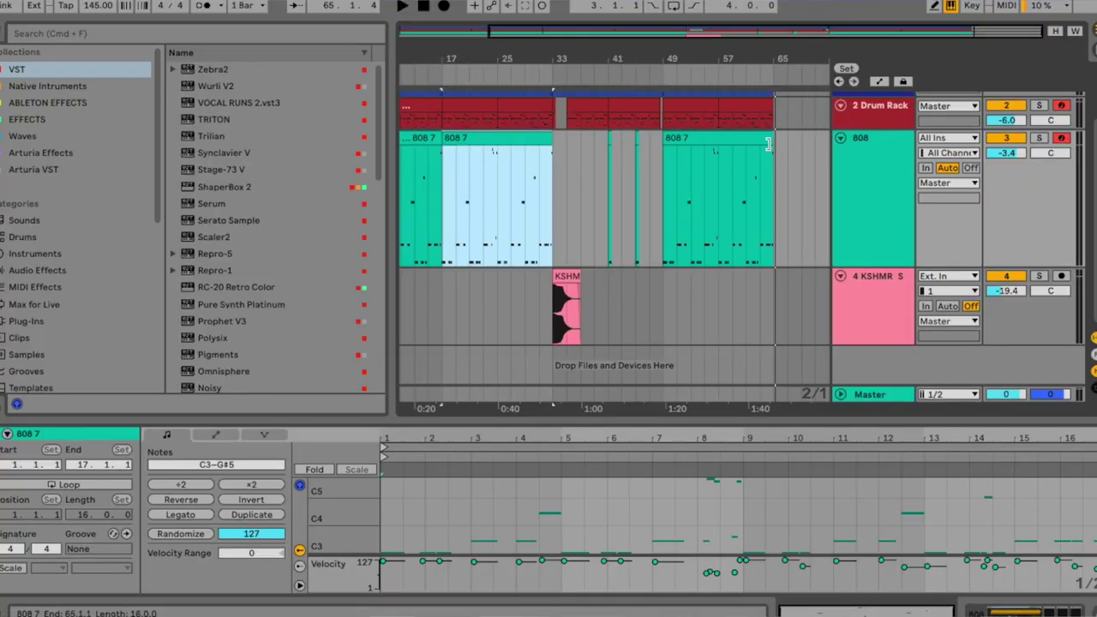
pyautogui.scroll(2, 722, 153)
# Step: Play the new section from bar 57 and split the Crispy clip at bar 57
pyautogui.click(725, 253)
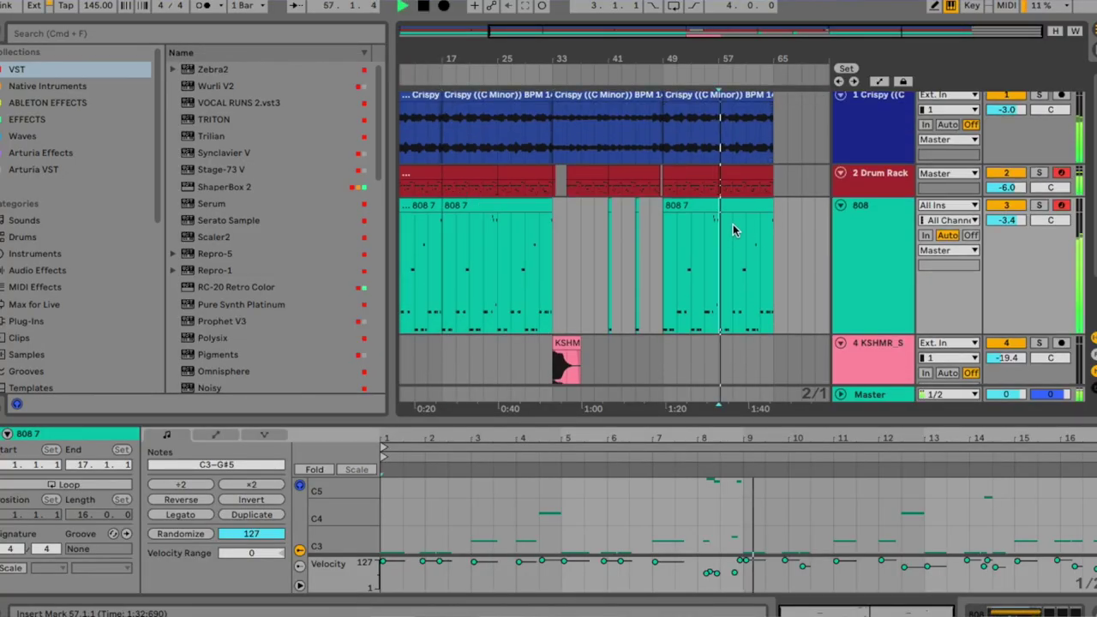
pyautogui.moveTo(692, 56); pyautogui.dragTo(506, 65)
pyautogui.press('space')
pyautogui.click(568, 131)
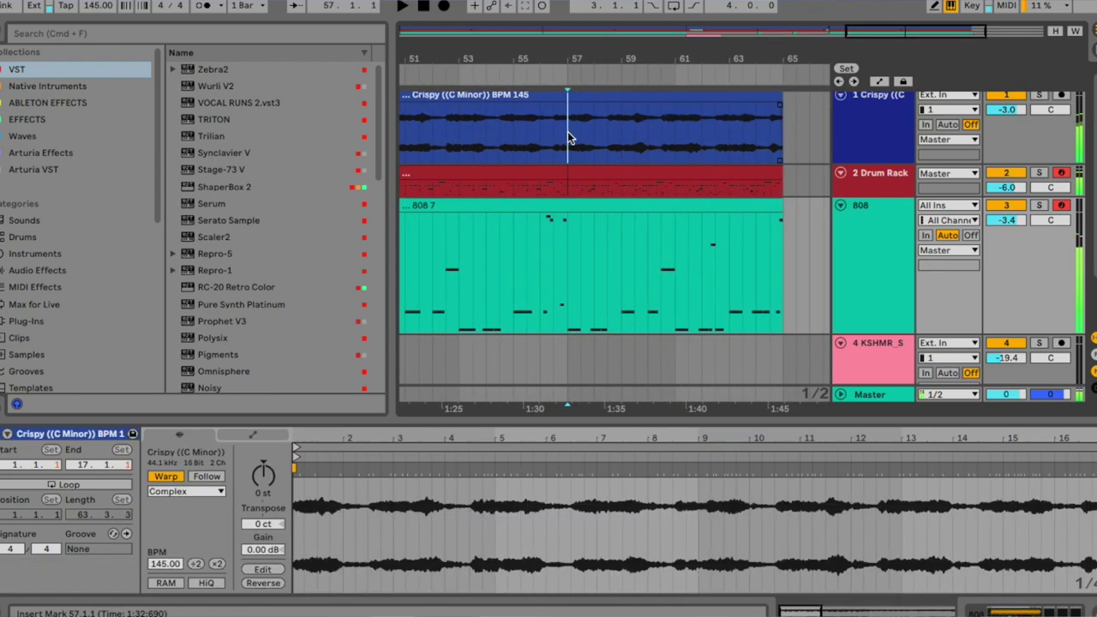
pyautogui.press('cmd+e')
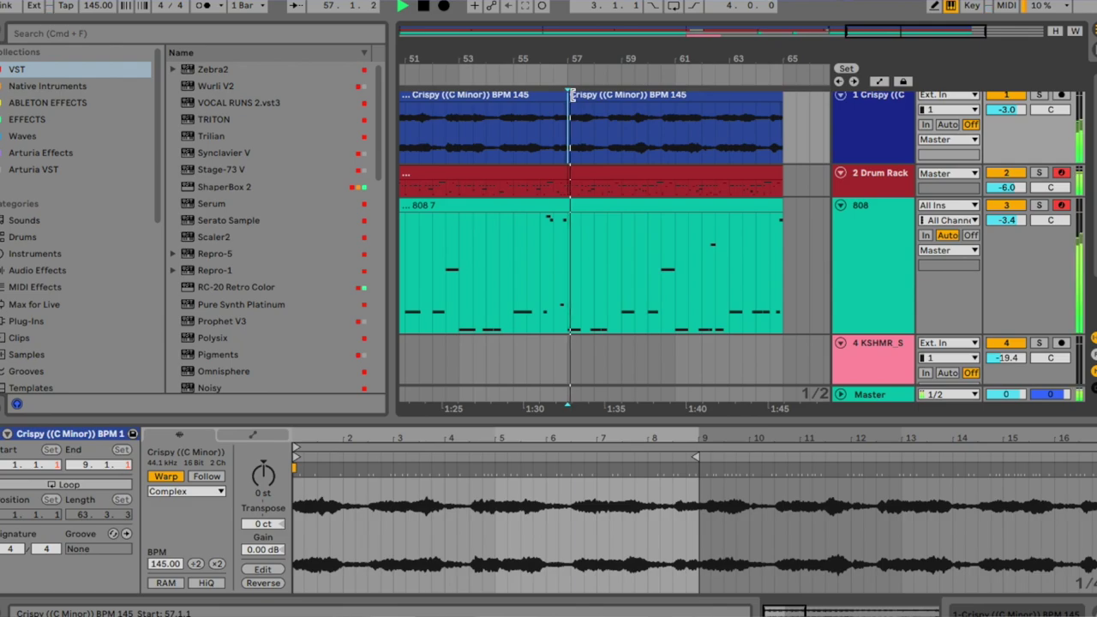
# Step: Split the Crispy clip at 58.3 and trim the part after the split to start at bar 61
pyautogui.press('space')
pyautogui.click(606, 141)
pyautogui.press('cmd+e')
pyautogui.moveTo(608, 94); pyautogui.dragTo(674, 94)
# Step: Listen from bar 57 and cut the 808 clip so that bar 59 is silent and it resumes at bar 60
pyautogui.press('space')
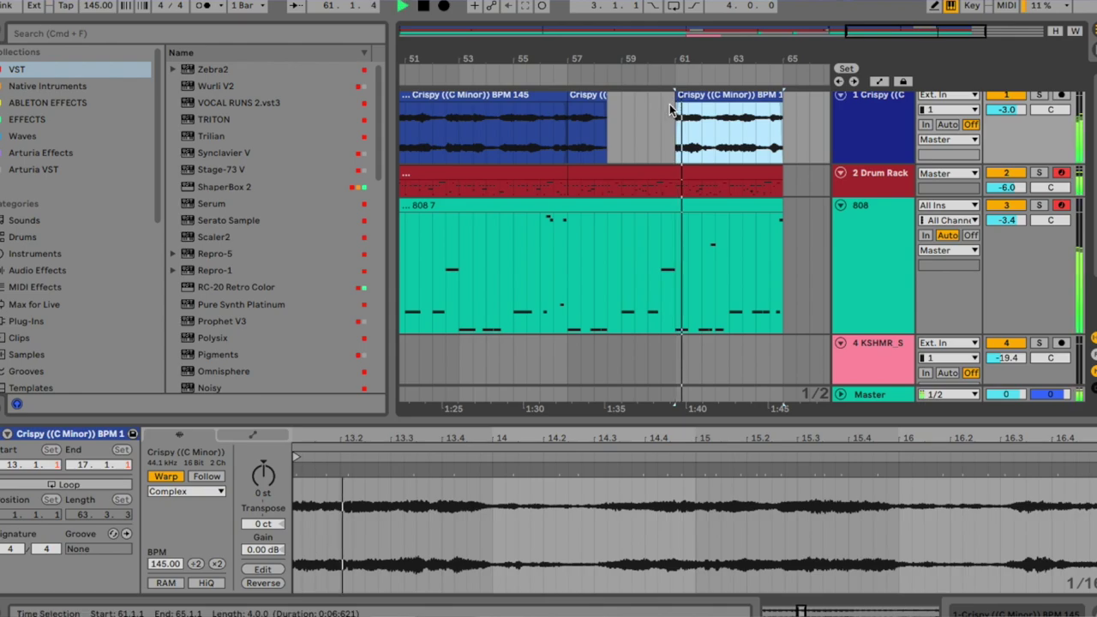
pyautogui.click(565, 270)
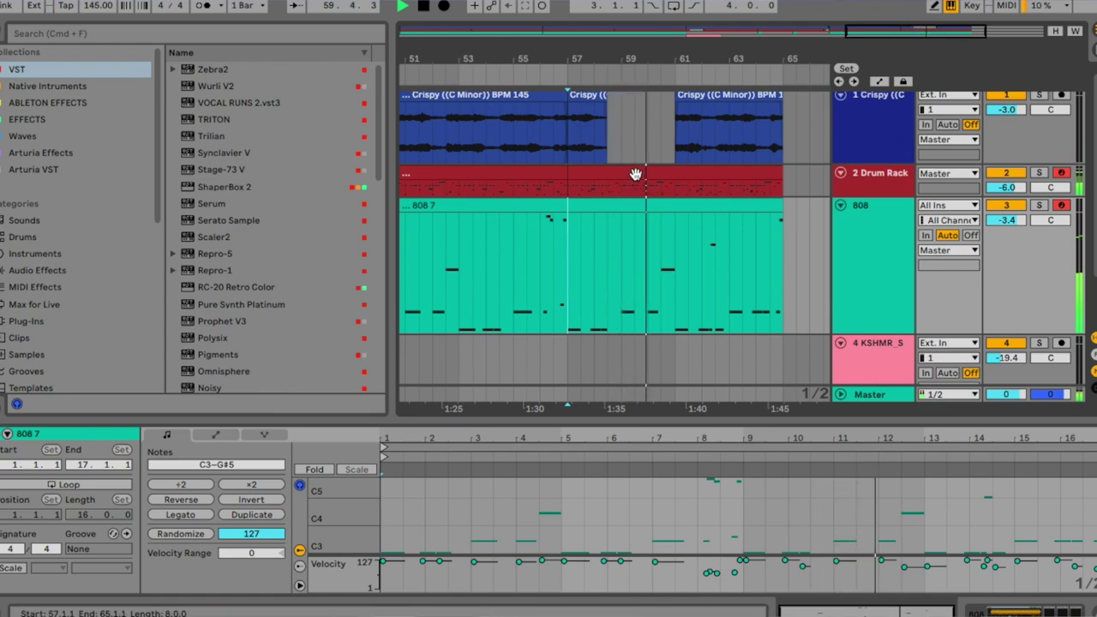
pyautogui.moveTo(634, 206); pyautogui.dragTo(666, 225)
pyautogui.press('space')
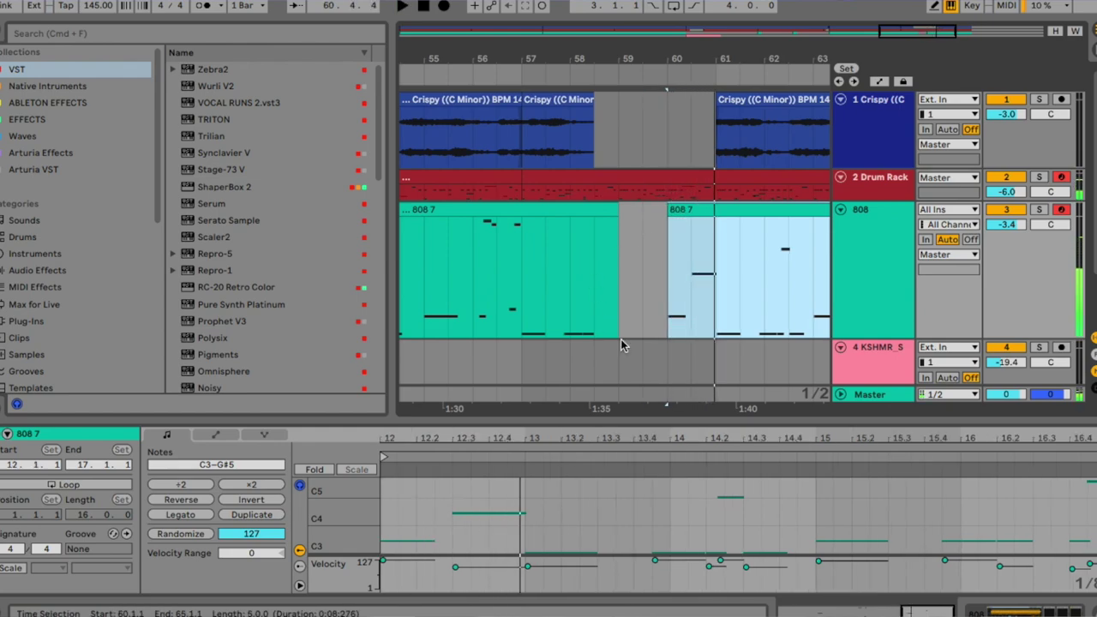
# Step: Place a short Snare sample at 59.2 on a new audio track and duplicate it once
pyautogui.scroll(-2, 565, 120)
pyautogui.click(565, 117)
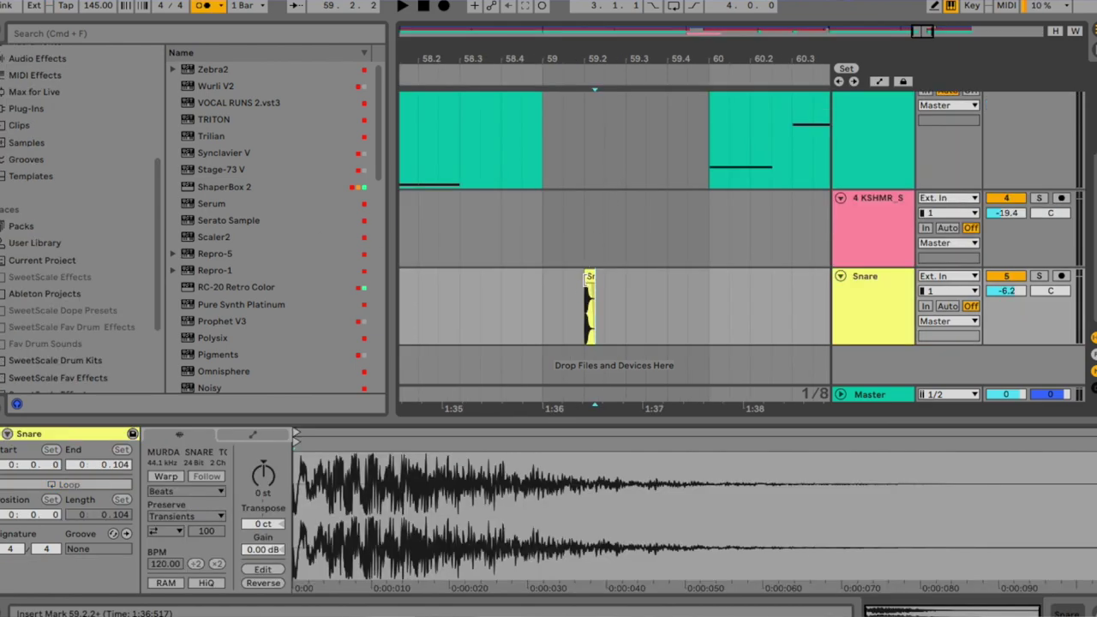
pyautogui.click(588, 313)
pyautogui.hotkey('ctrl', 'd')
# Step: Play the snare hits and add a third Snare clip directly after the second one
pyautogui.press('space')
pyautogui.click(596, 302)
pyautogui.scroll(4, 604, 301)
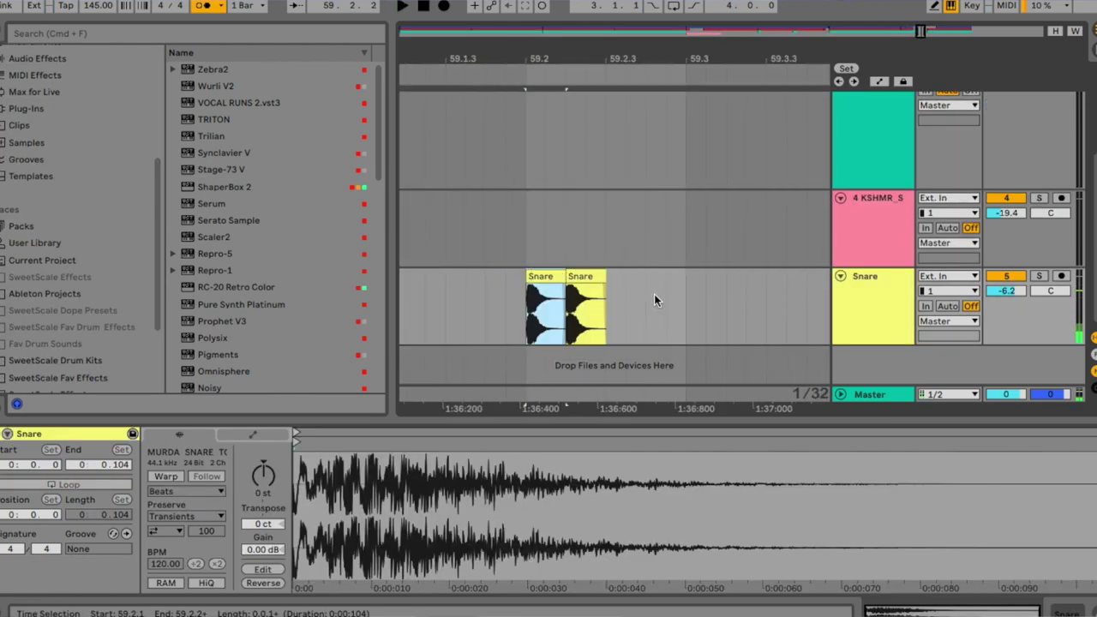
pyautogui.click(594, 287)
pyautogui.hotkey('ctrl', 'd')
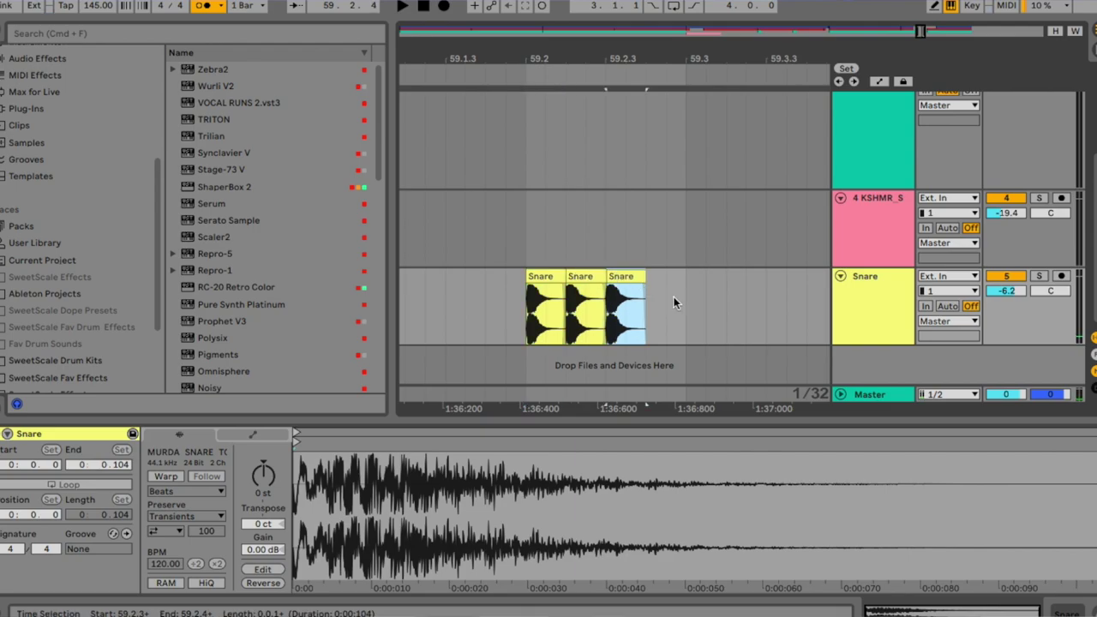
# Step: Add a fourth Snare clip at 59.3 and play the snare fill from 59.2
pyautogui.click(538, 316)
pyautogui.press('space')
pyautogui.press('space')
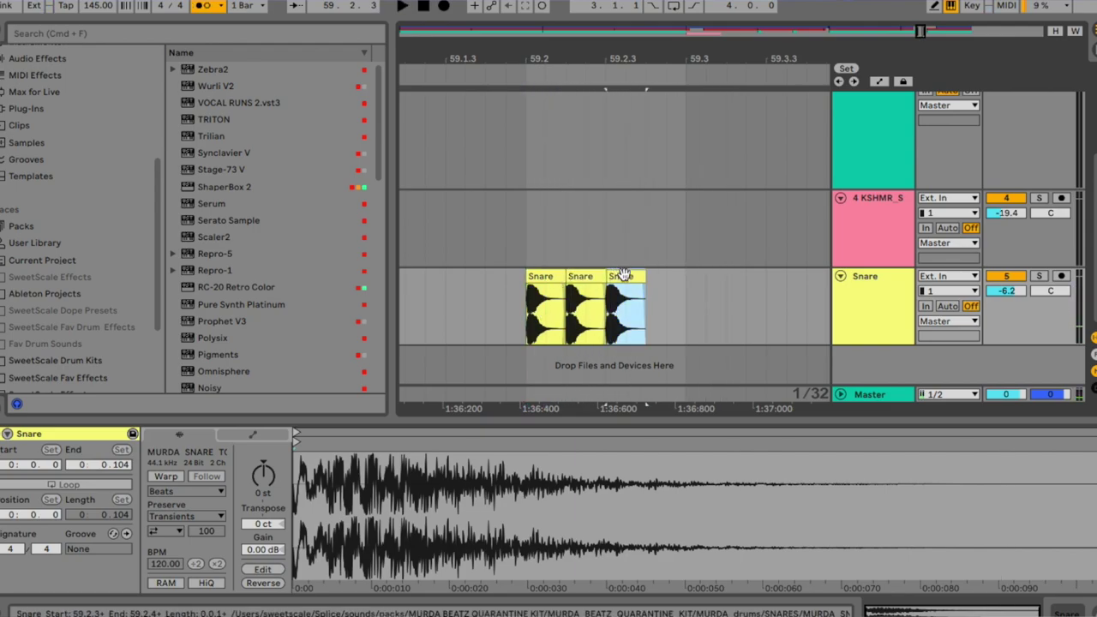
pyautogui.click(688, 302)
pyautogui.click(561, 311)
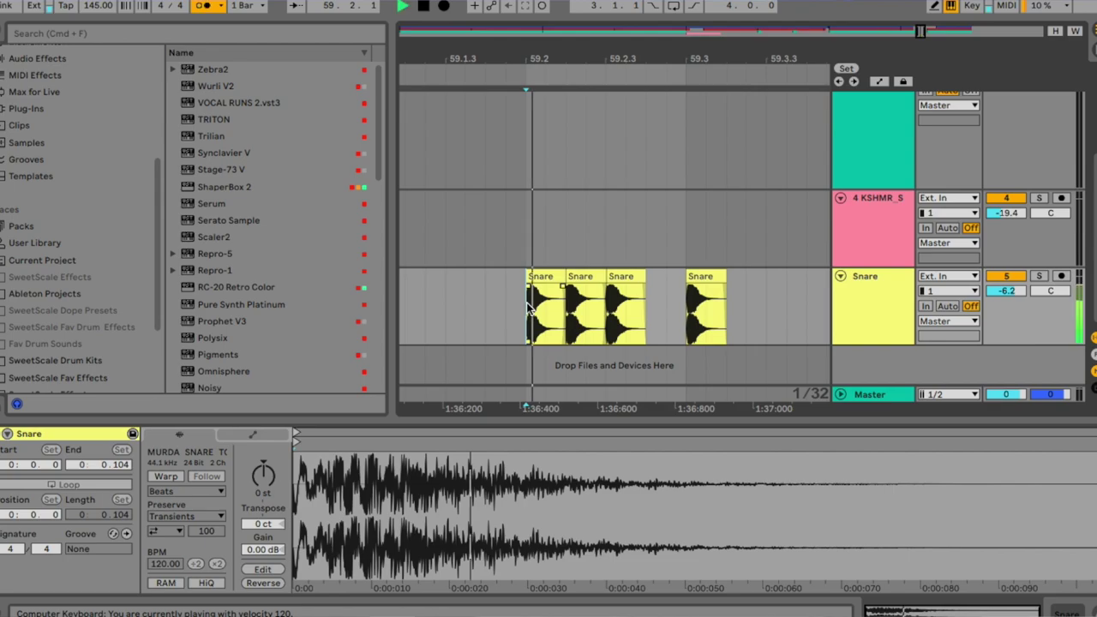
pyautogui.press('-')
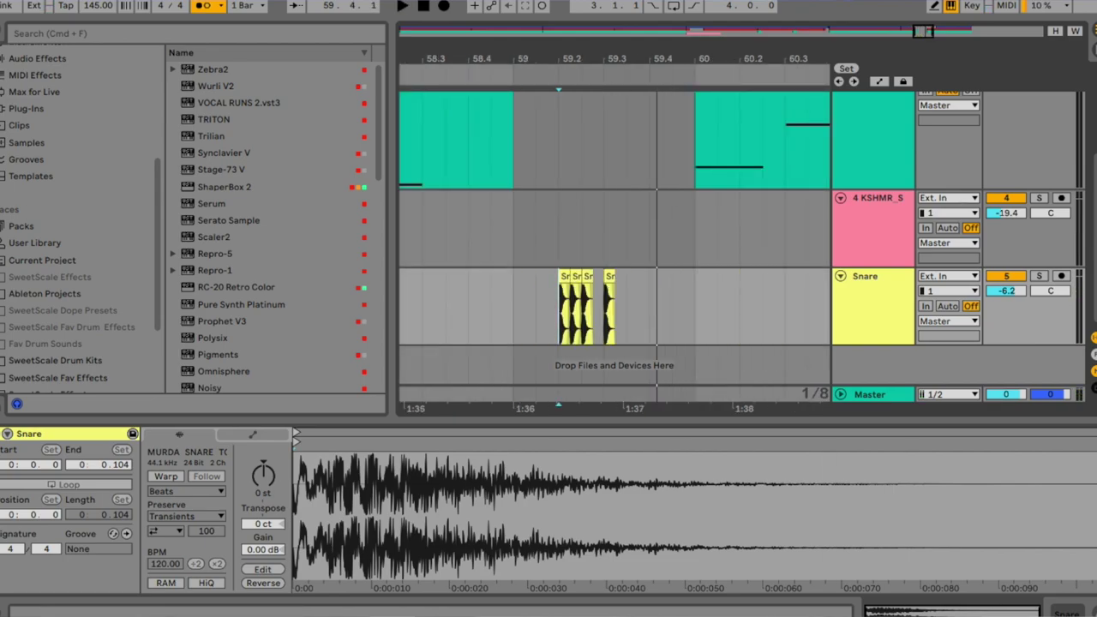
# Step: Place the ESM_Battle_Game_Weapon_Rifle sample at 59.4.3 on a new audio track and delete everything in it after 60.2.3
pyautogui.moveTo(0, 349); pyautogui.dragTo(670, 348)
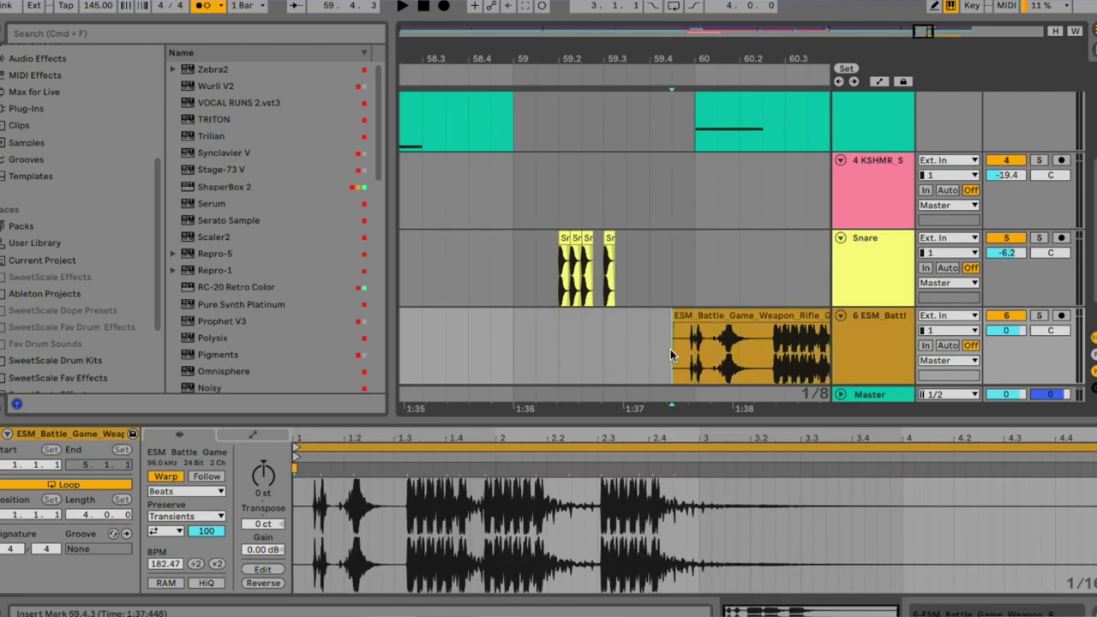
pyautogui.press('space')
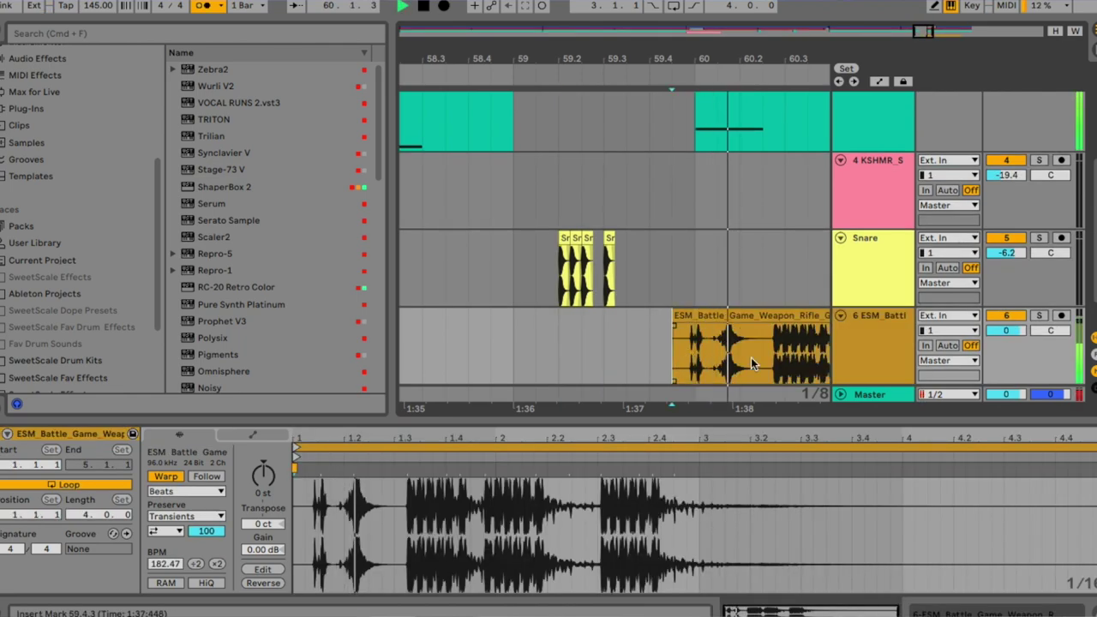
pyautogui.moveTo(758, 356); pyautogui.dragTo(830, 356)
pyautogui.press('Delete')
pyautogui.press('-')
pyautogui.press('-')
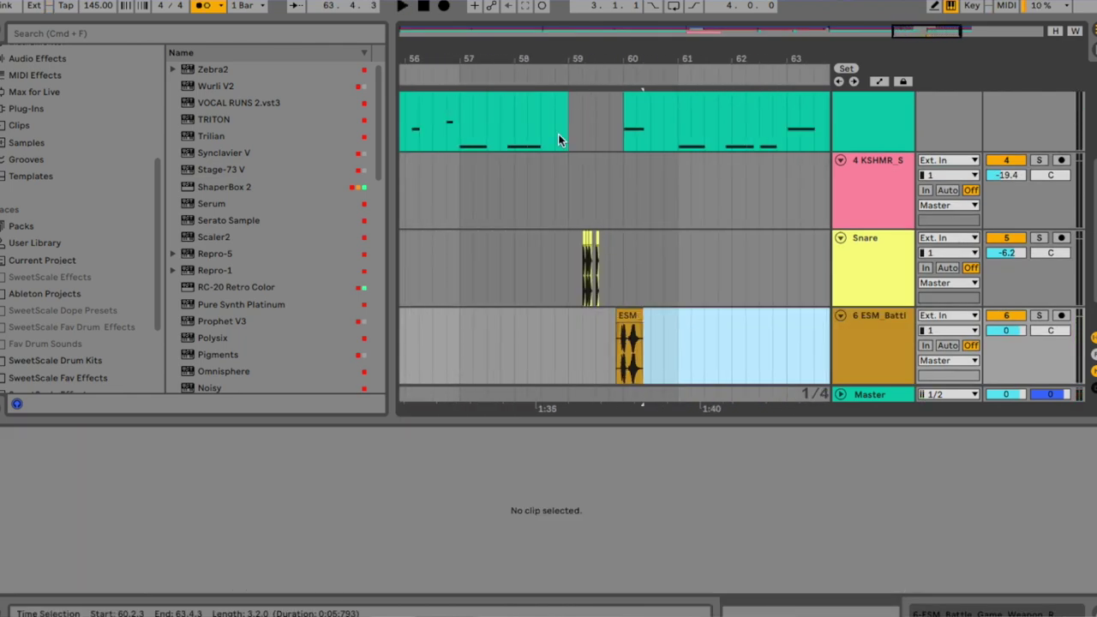
# Step: Play the lead-in to the bar 59 break and move the rifle clip to sit between the snare hits and bar 60
pyautogui.click(451, 332)
pyautogui.press('space')
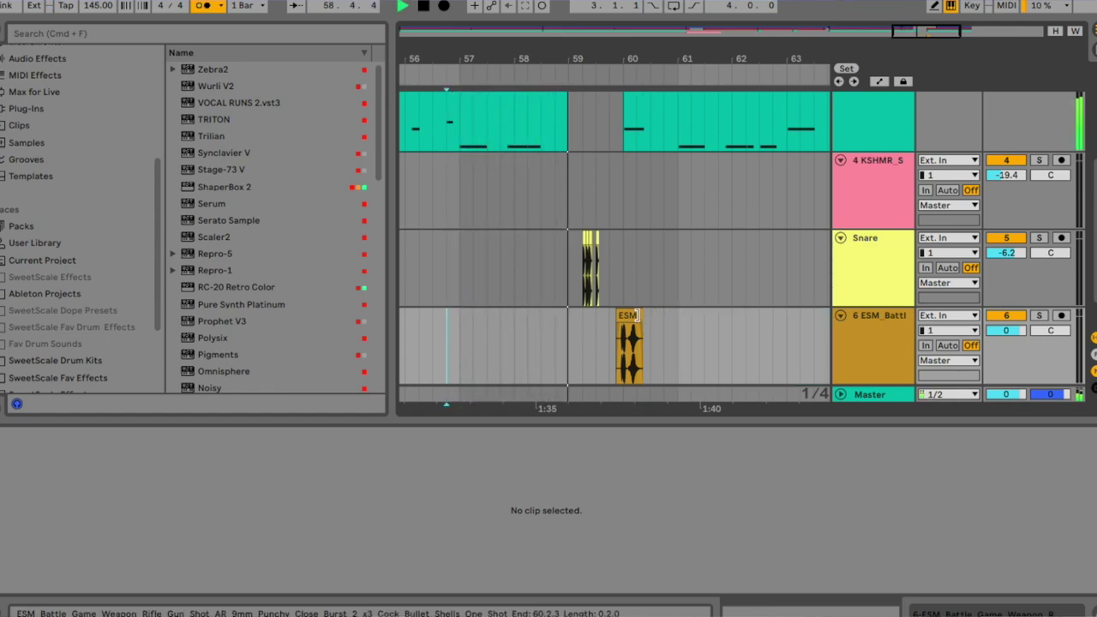
pyautogui.press('space')
pyautogui.moveTo(635, 315)
pyautogui.mouseDown()
pyautogui.moveTo(621, 317)
pyautogui.moveTo(649, 314)
pyautogui.mouseUp()
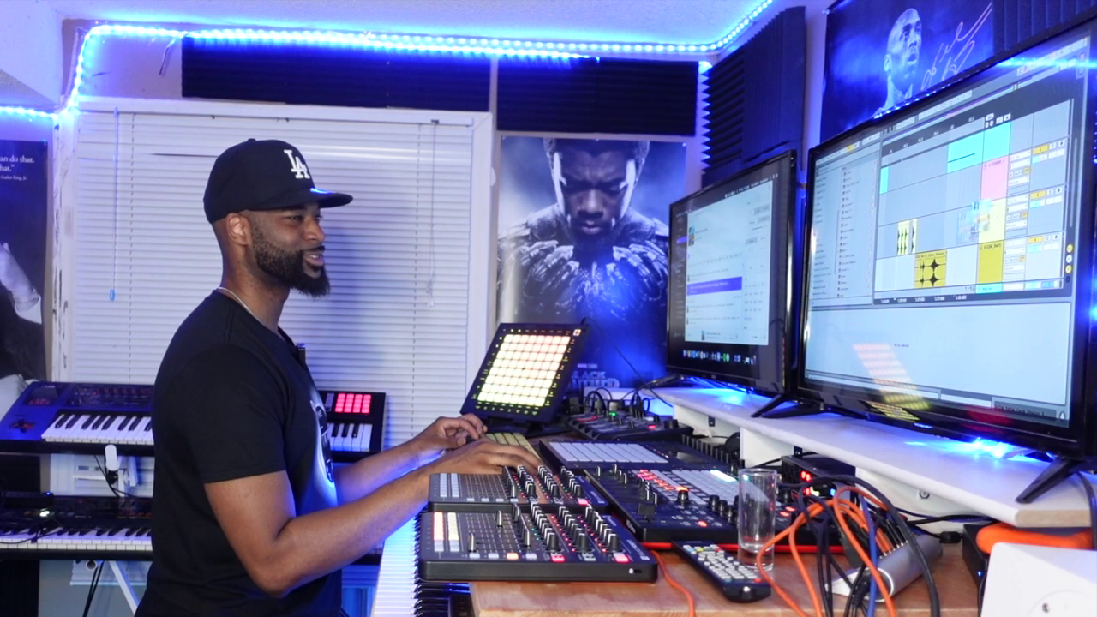
# Step: Add the single assault rifle gunshot sample at bar 60 on a new audio track and play the break from 59.2
pyautogui.click(500, 340)
pyautogui.press('space')
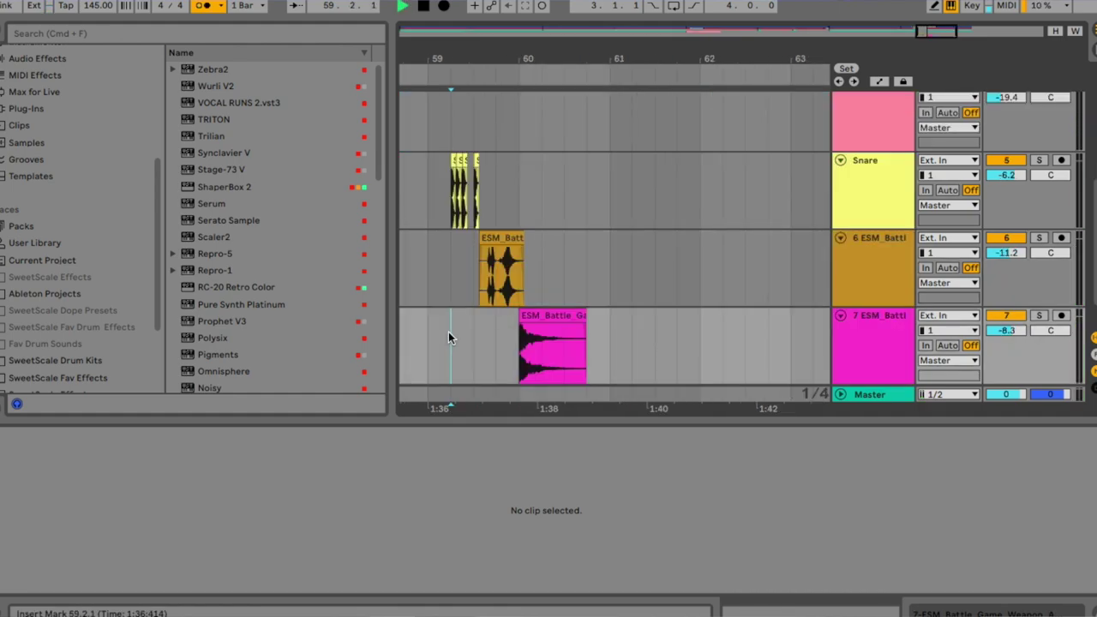
pyautogui.press('space')
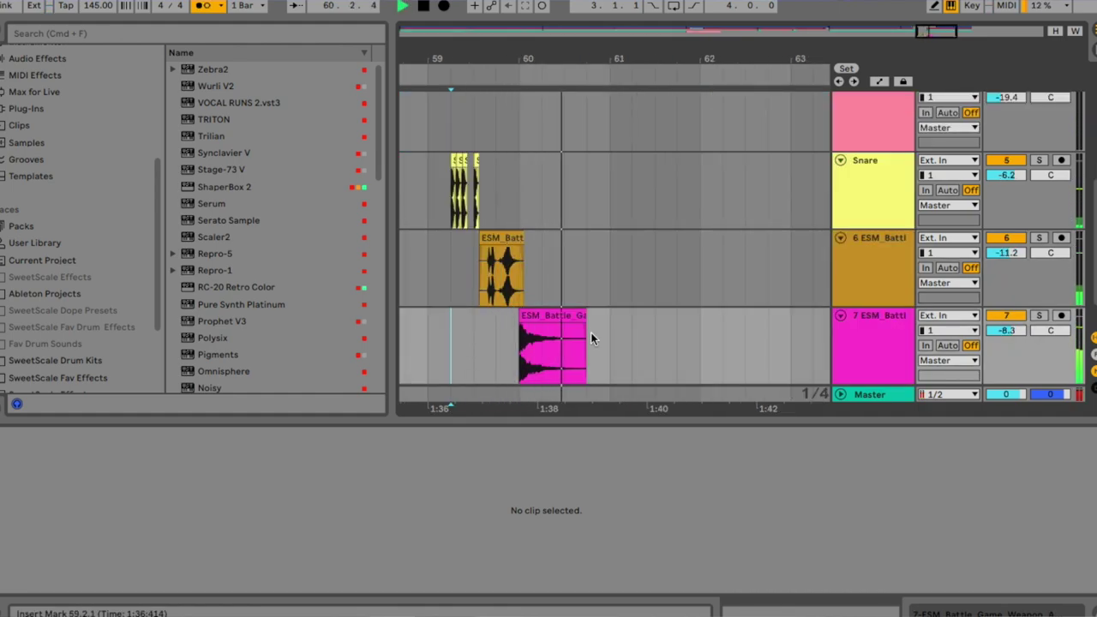
pyautogui.press('space')
pyautogui.click(563, 342)
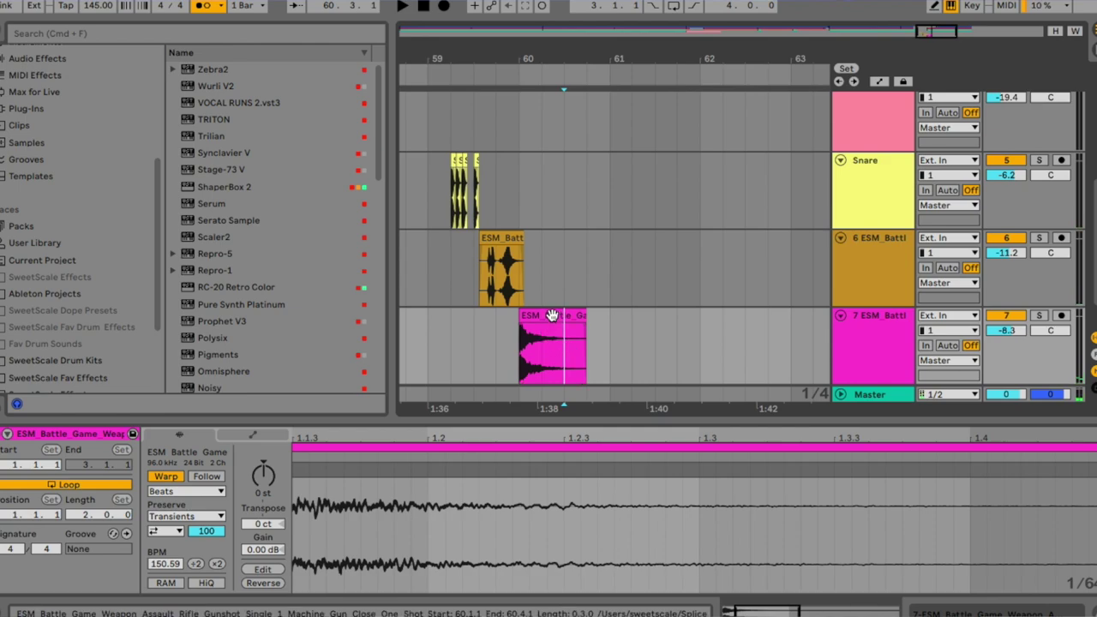
# Step: Duplicate the 60.1.1 to 60.3.1 portion of the gunshot clip to 60.3.1 and play the fill from 59.2
pyautogui.moveTo(563, 336); pyautogui.dragTo(521, 335)
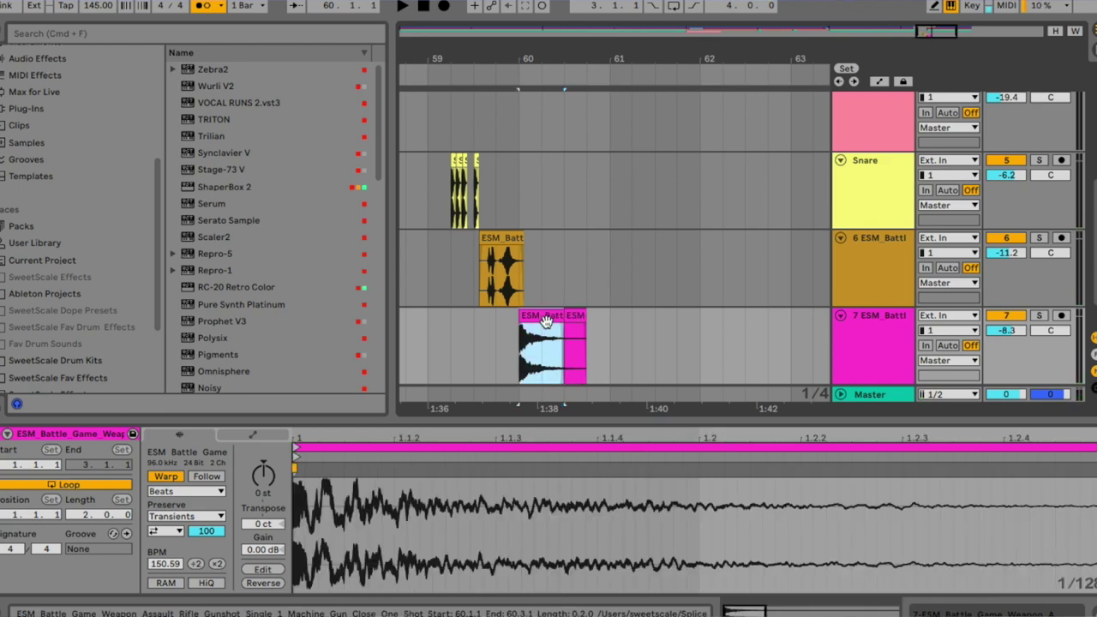
pyautogui.press('super+d')
pyautogui.click(450, 331)
pyautogui.press('space')
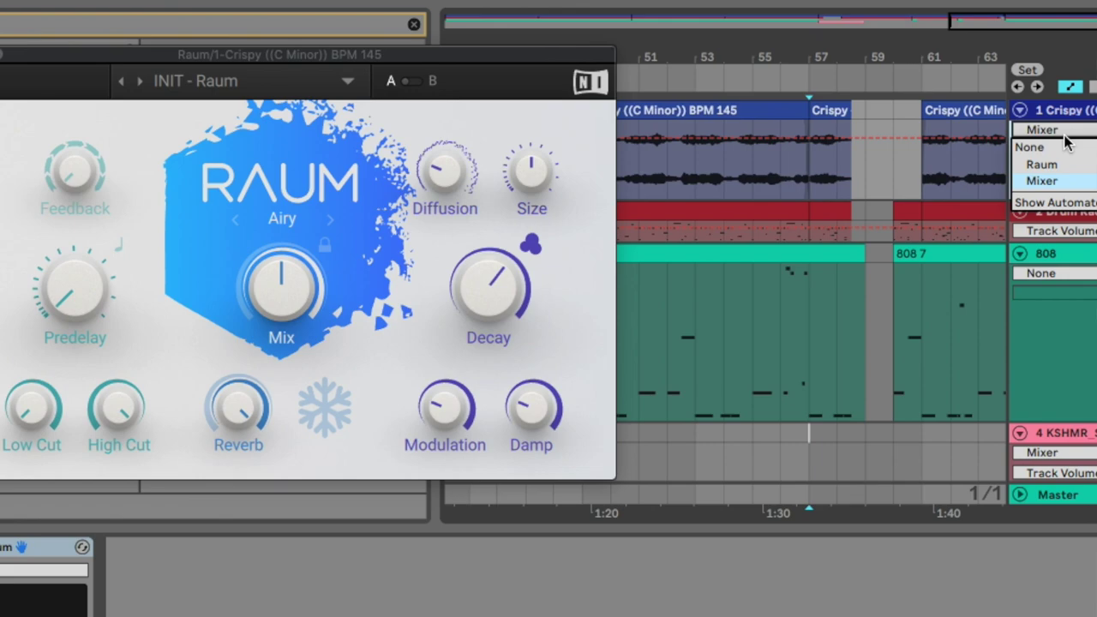
# Step: Automate Raum's Device On on the Crispy guitar track to stay off until bar 58, and play from bar 57
pyautogui.click(1042, 165)
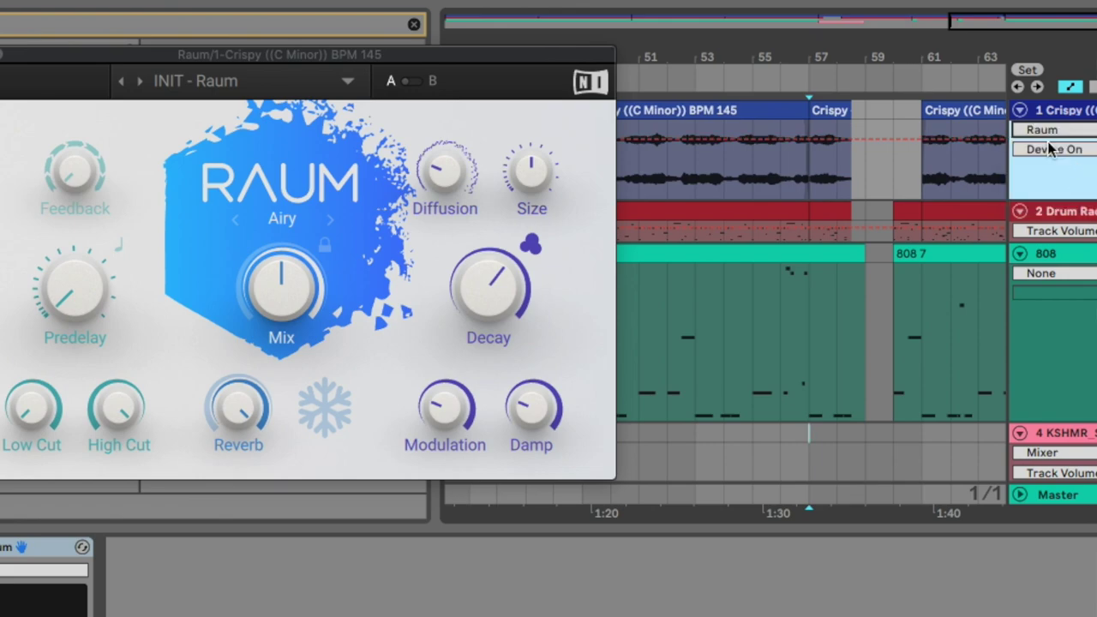
pyautogui.click(836, 140)
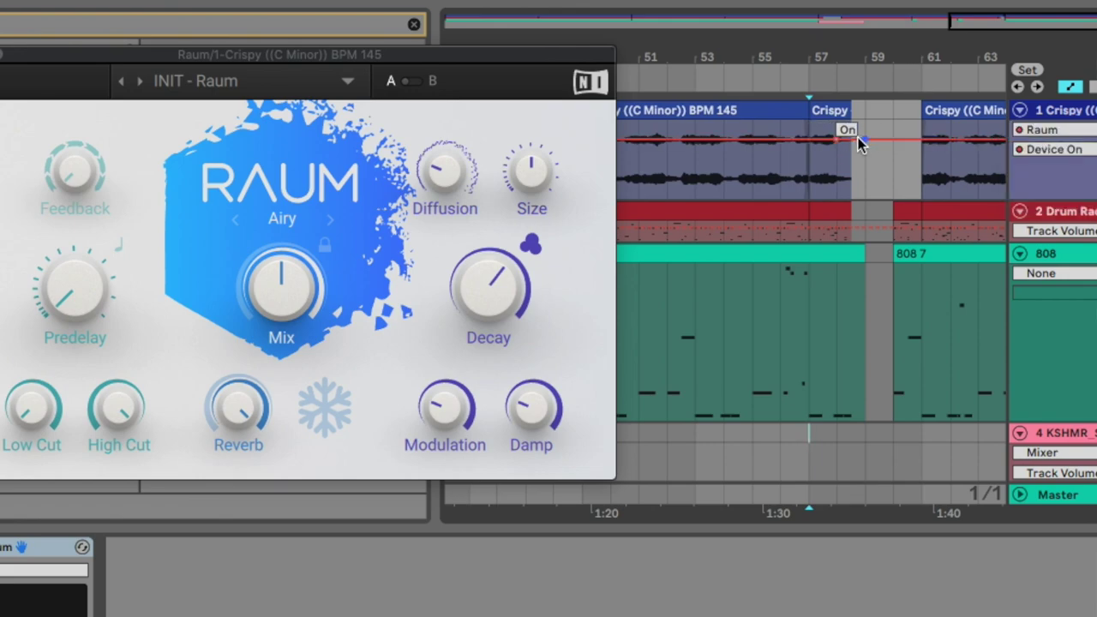
pyautogui.moveTo(830, 138); pyautogui.dragTo(831, 181)
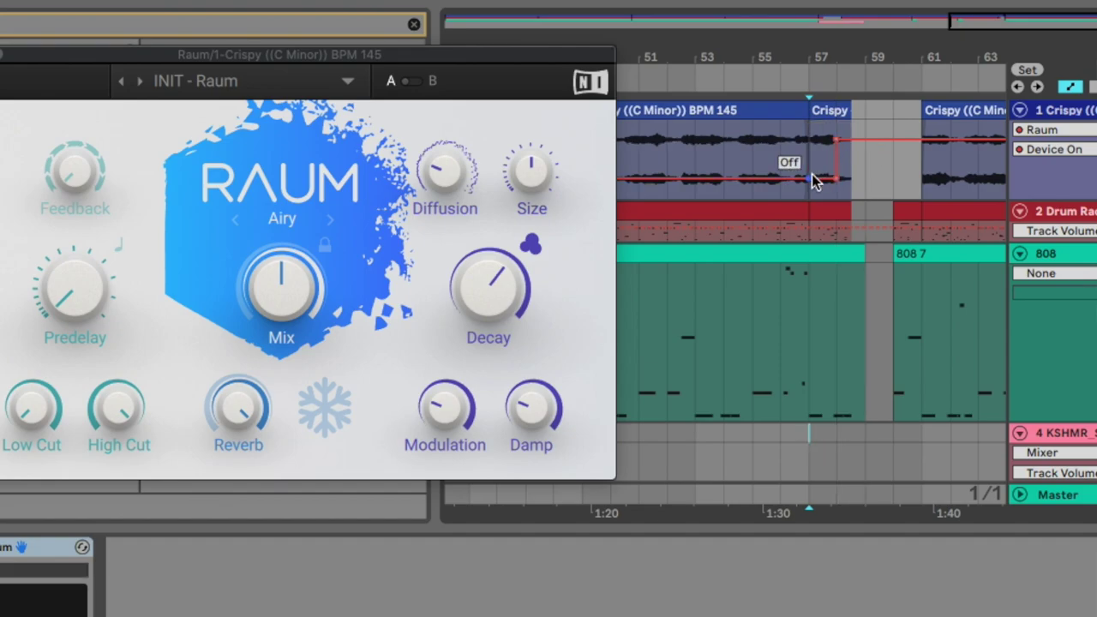
pyautogui.press('space')
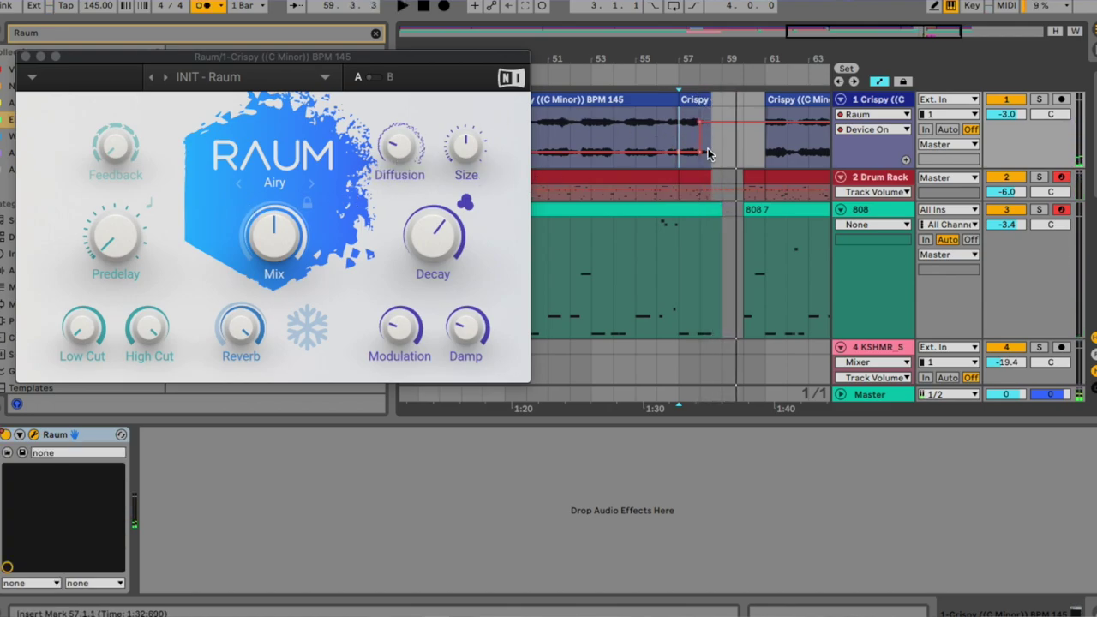
# Step: Raise the Size and Mix of the guitar's Raum reverb and play the bar 57 to 60 transition
pyautogui.press('space')
pyautogui.moveTo(465, 147); pyautogui.dragTo(466, 113)
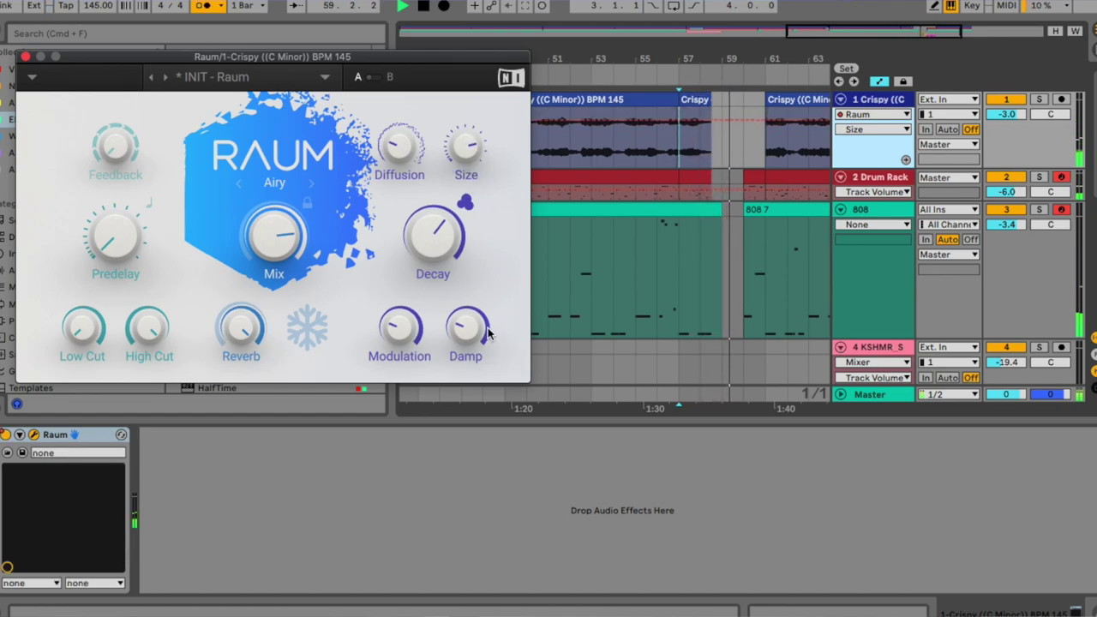
pyautogui.click(91, 102)
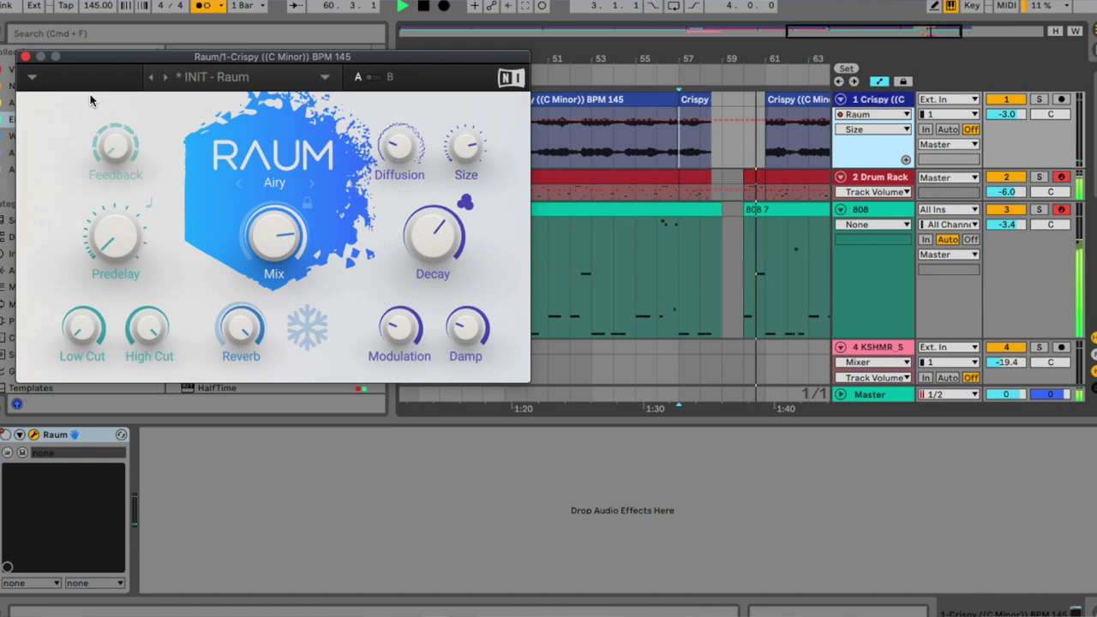